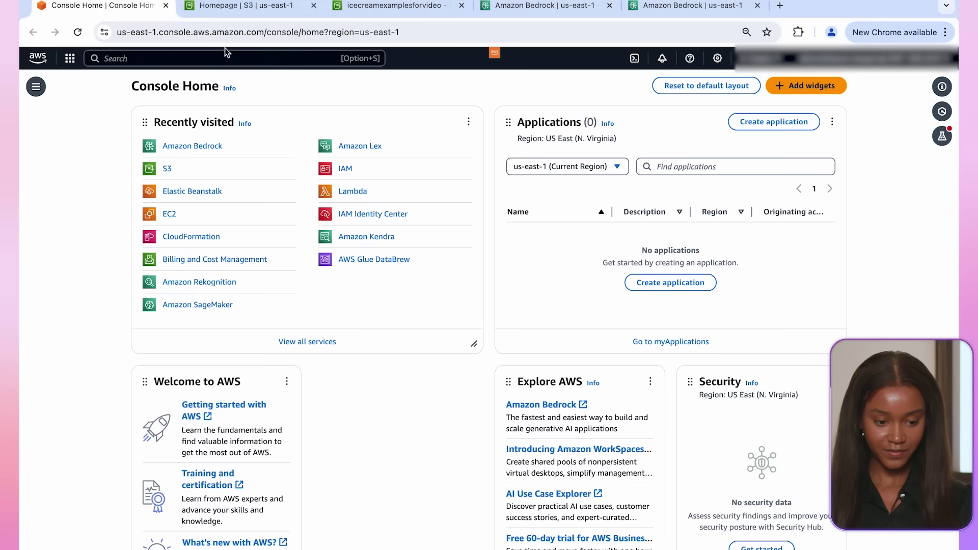
# - Review the two ice cream files in the icecreamexamplesforvideo bucket, then return to the console home
pyautogui.click(226, 6)
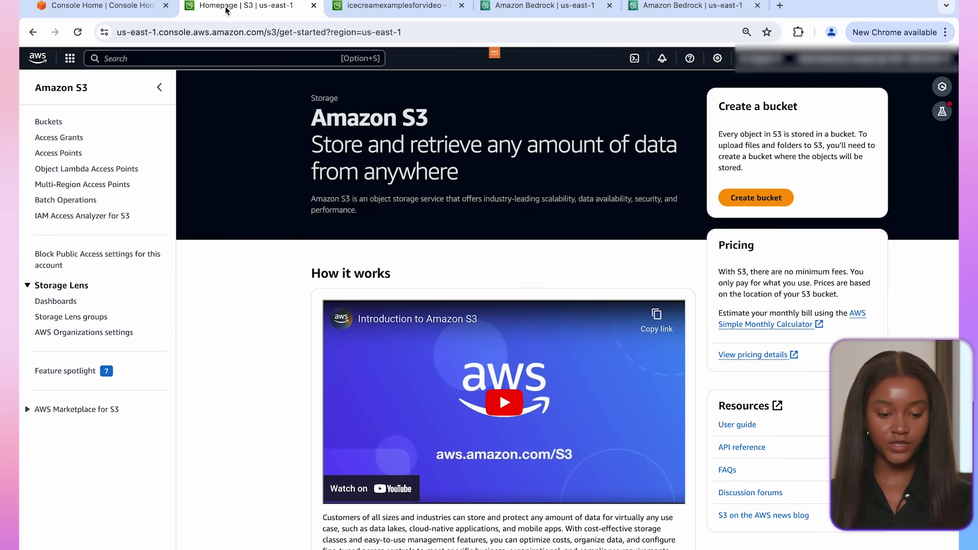
pyautogui.click(394, 6)
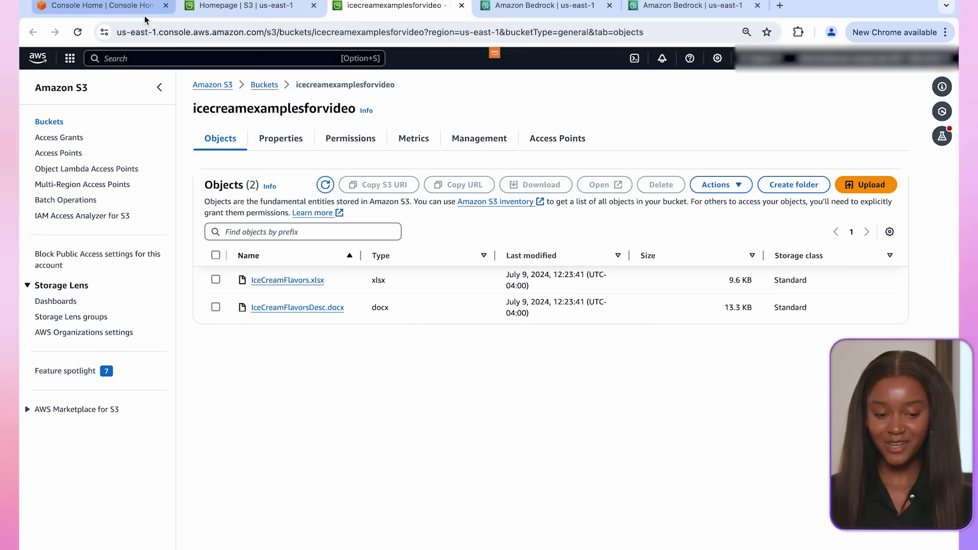
pyautogui.click(99, 6)
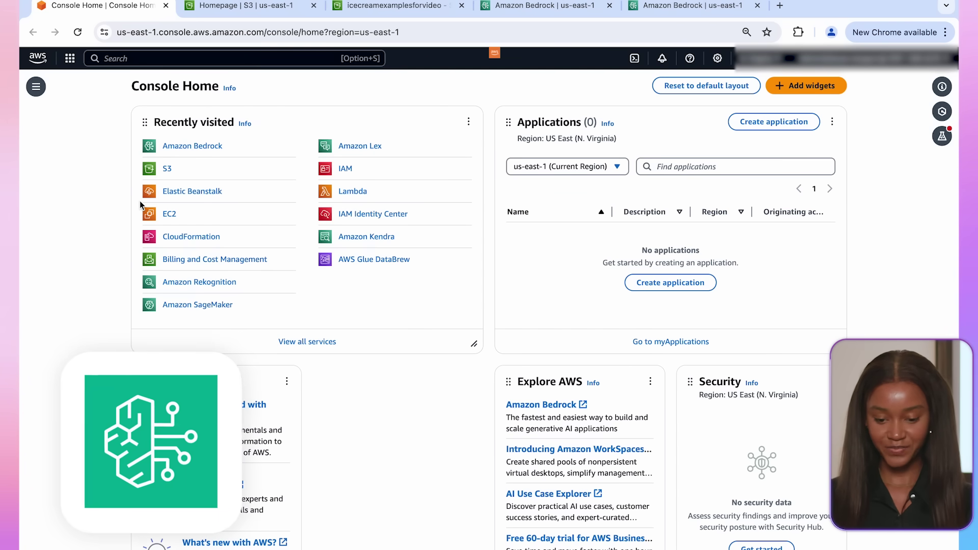
# - Open the Knowledge bases page in Amazon Bedrock from the service sidebar
pyautogui.click(692, 5)
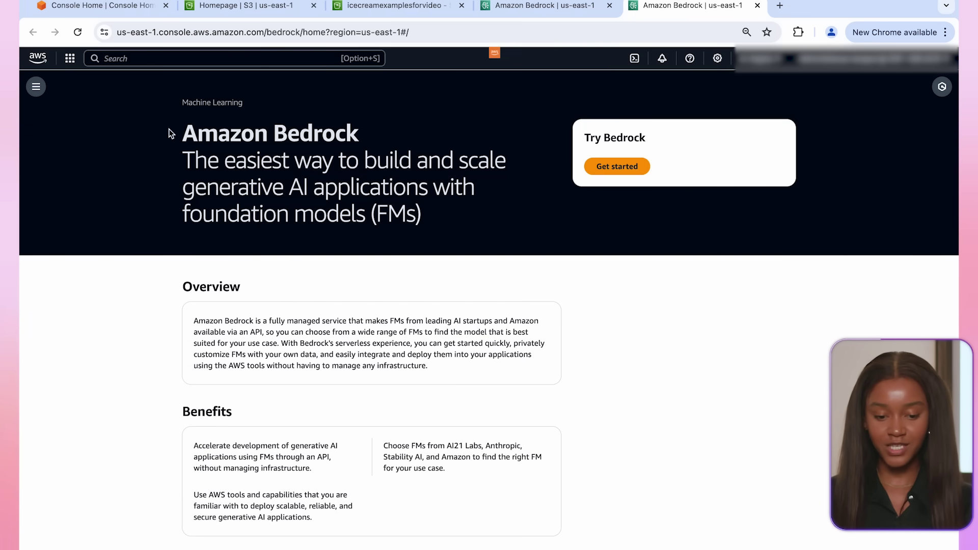
pyautogui.click(36, 87)
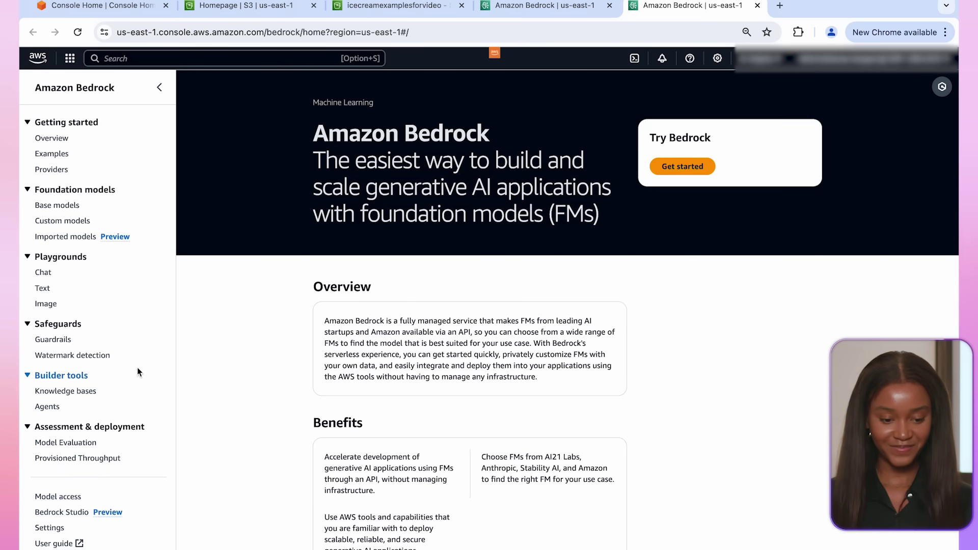
pyautogui.click(66, 391)
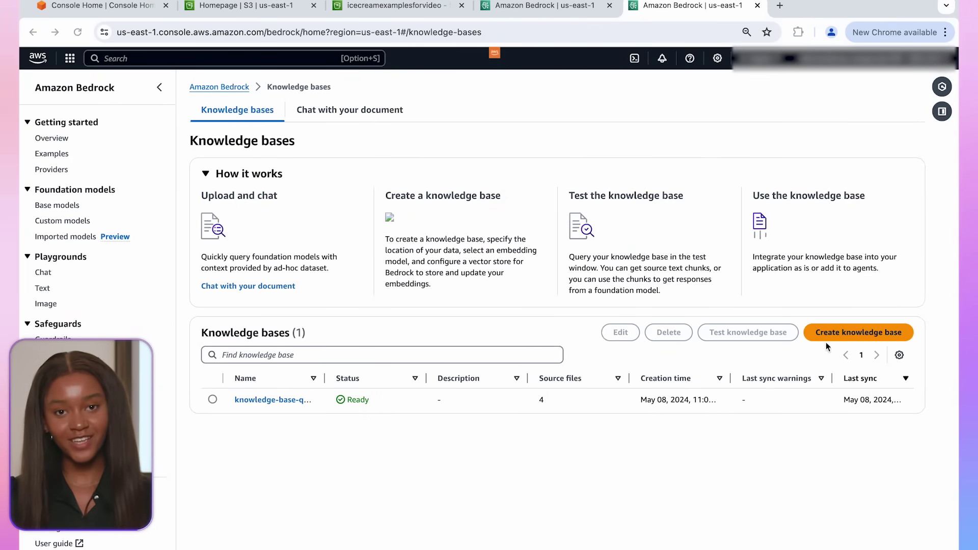
# - Start creating a new knowledge base from the Knowledge bases list
pyautogui.click(849, 332)
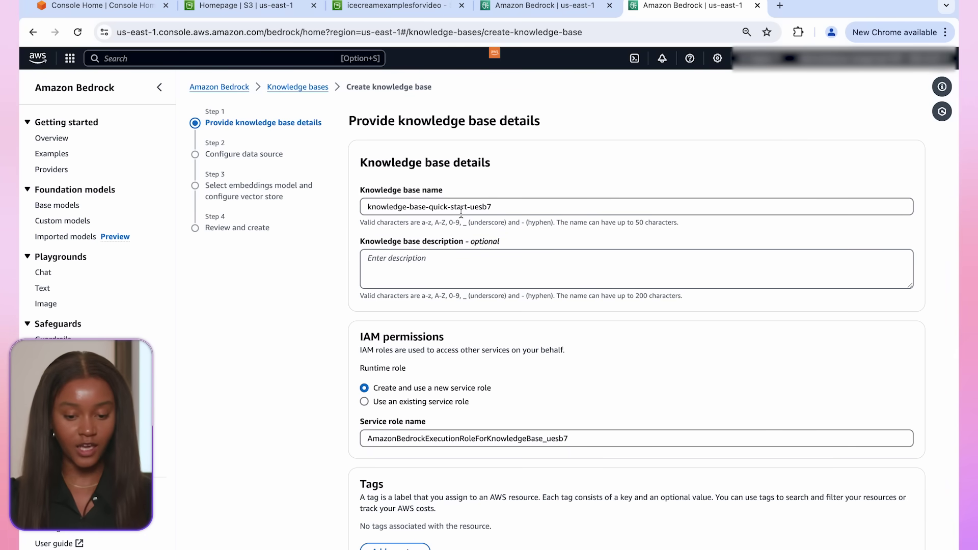
pyautogui.scroll(-3, 597, 328)
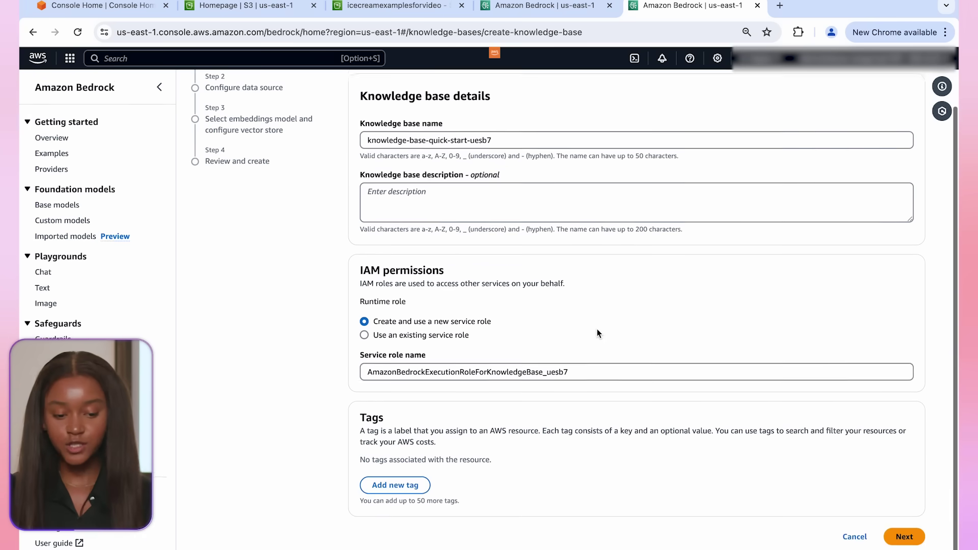
pyautogui.scroll(-2, 597, 329)
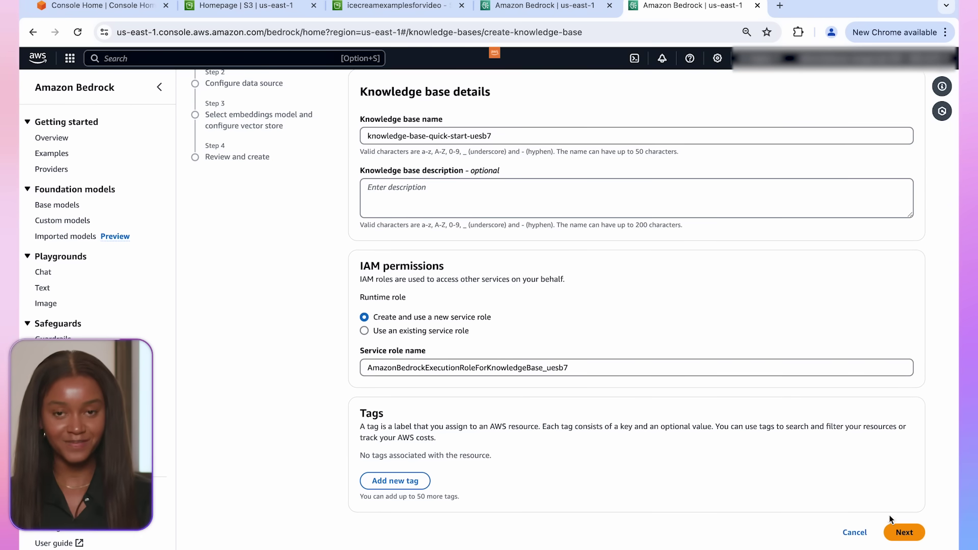
# - Keep the default knowledge base name and new service role, then browse S3 buckets for the data source
pyautogui.click(904, 533)
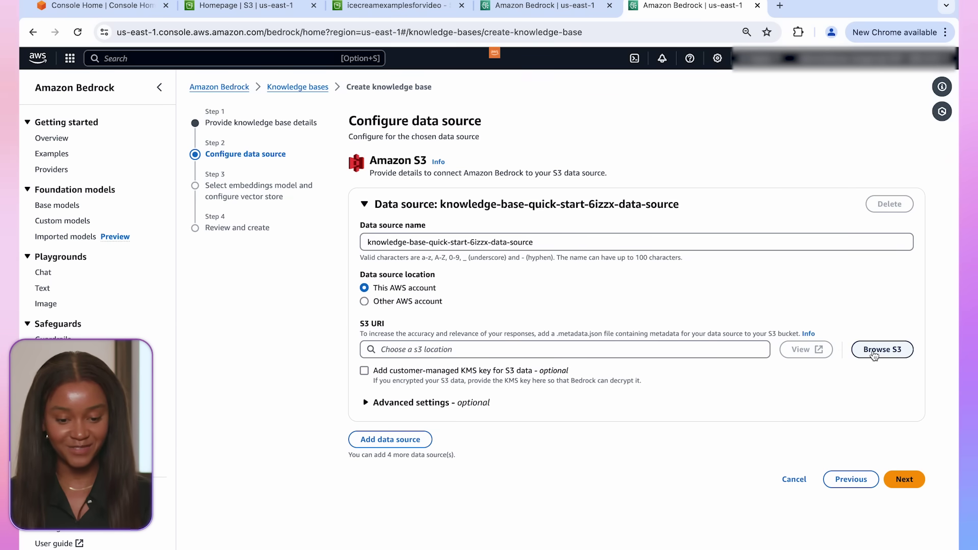
pyautogui.click(875, 352)
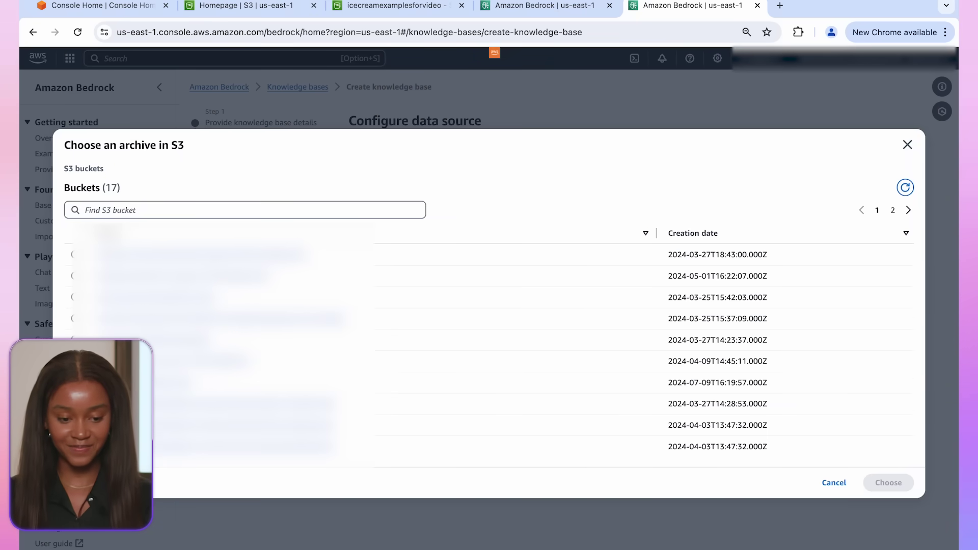
# - Set the icecreamexamplesforvideo bucket as the knowledge base's S3 data source and continue
pyautogui.click(229, 382)
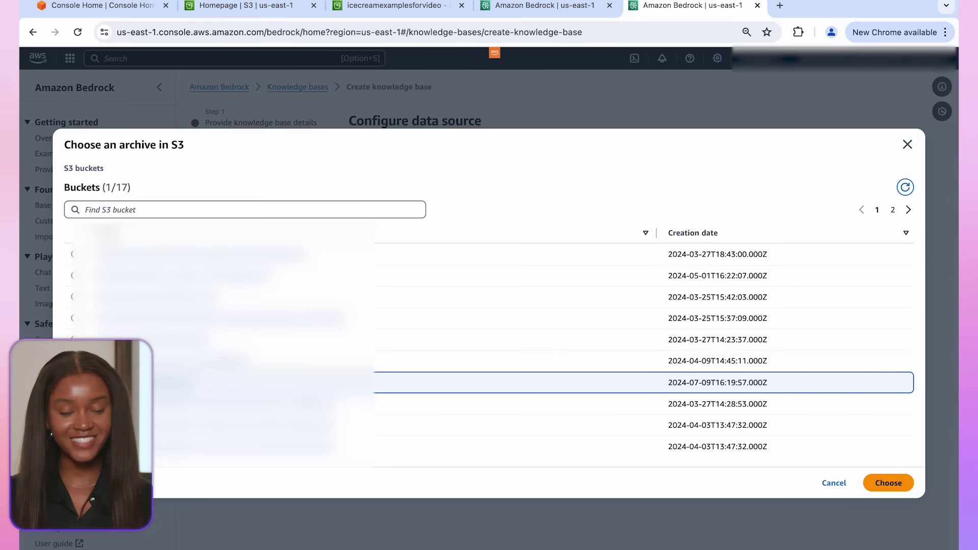
pyautogui.click(888, 484)
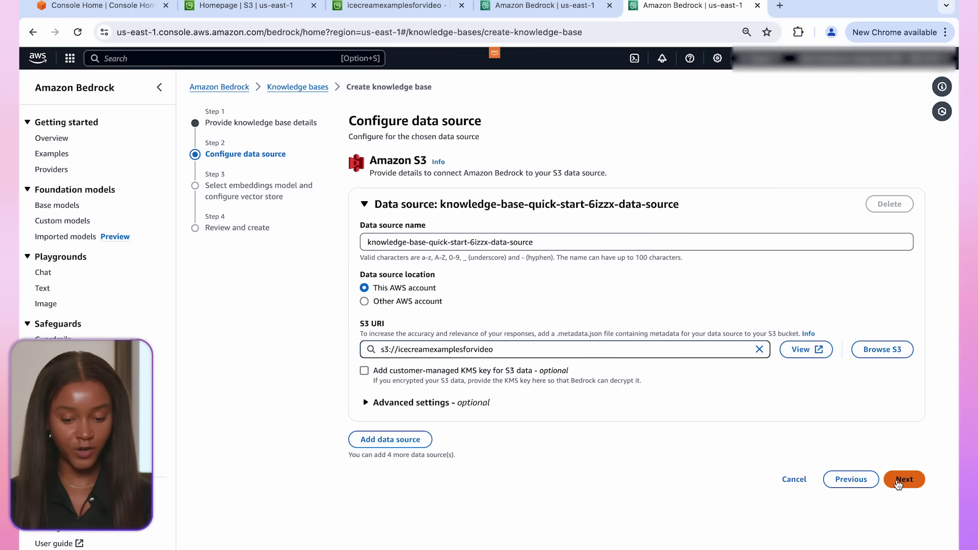
pyautogui.click(904, 480)
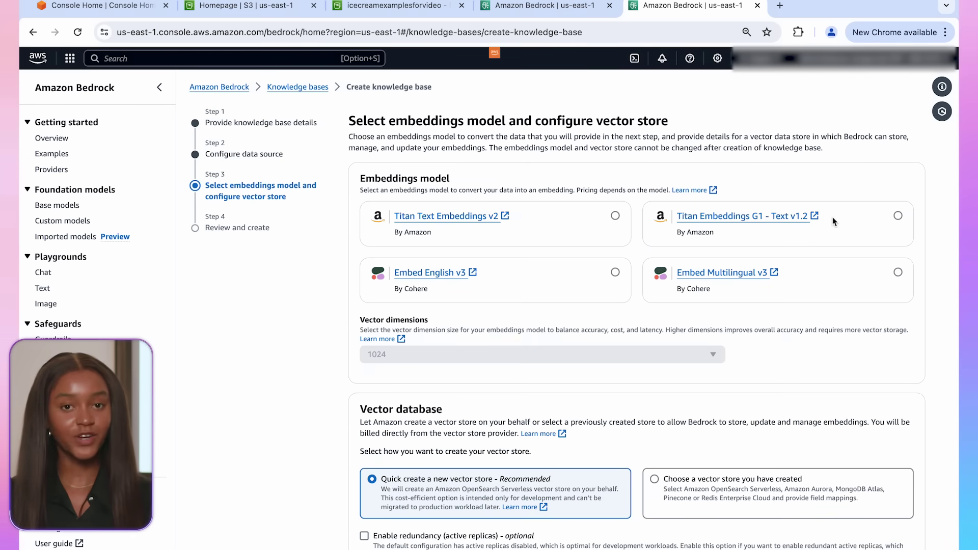
# - Choose Titan Embeddings G1 - Text v1.2 and keep quick-creating a new vector store
pyautogui.click(899, 217)
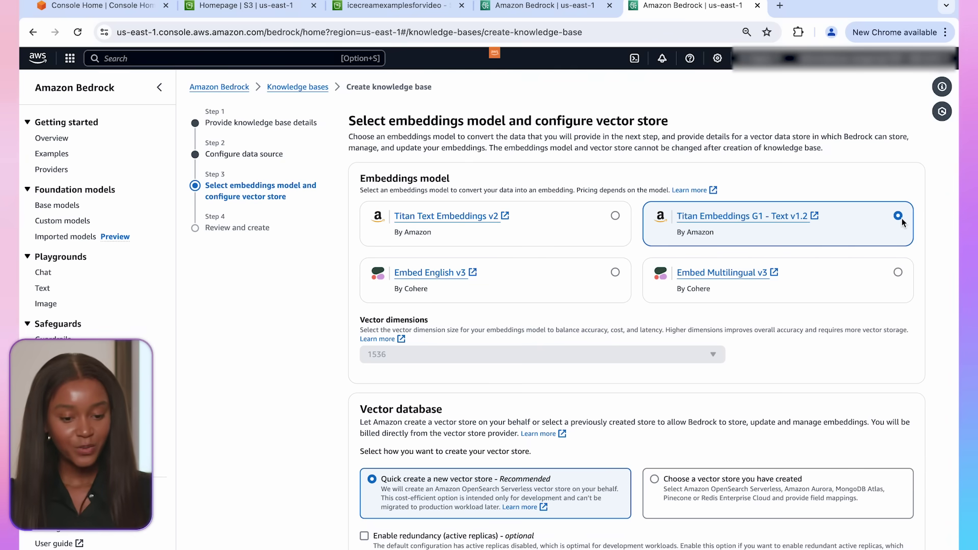
pyautogui.scroll(-3, 714, 297)
pyautogui.scroll(-2, 714, 297)
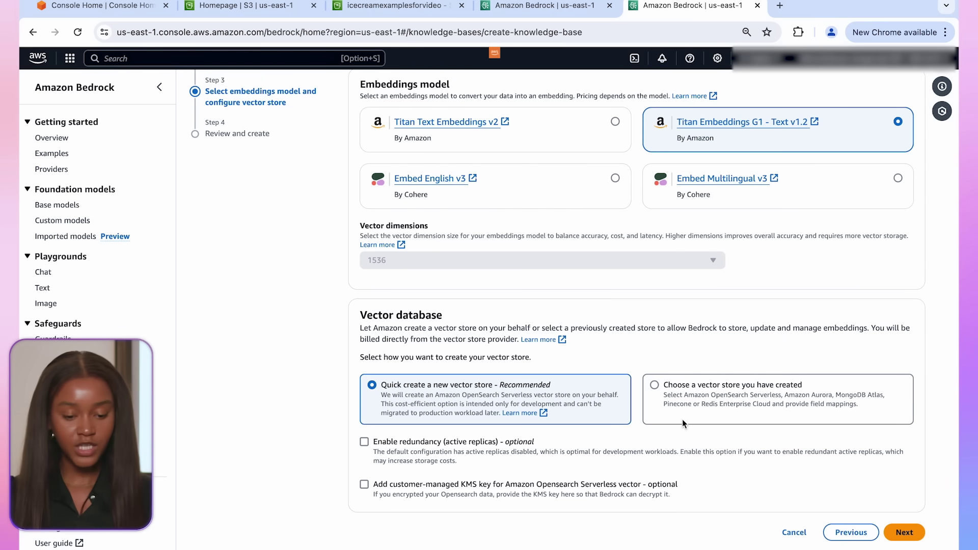
pyautogui.click(655, 386)
pyautogui.scroll(-2, 658, 387)
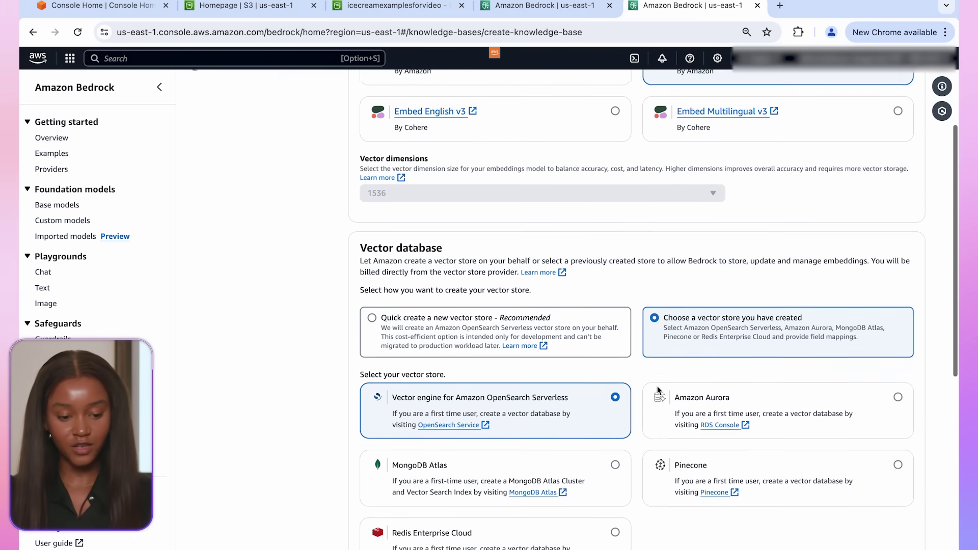
pyautogui.scroll(-2, 658, 386)
pyautogui.scroll(-2, 657, 386)
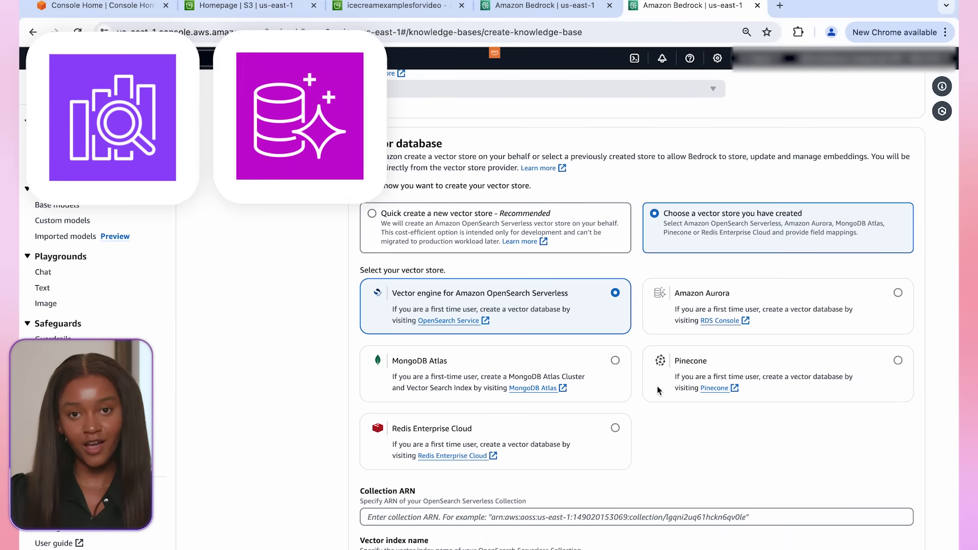
pyautogui.scroll(-2, 658, 386)
pyautogui.scroll(-2, 657, 387)
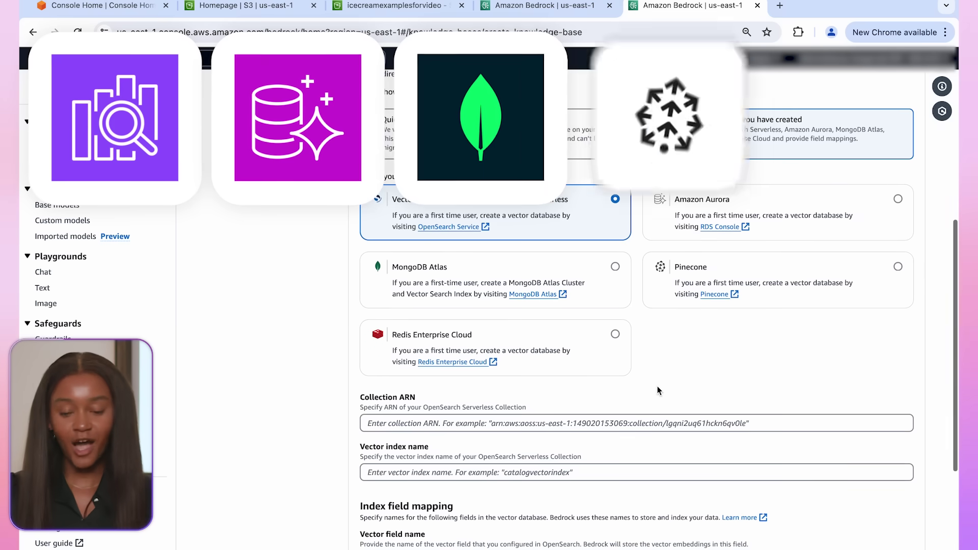
pyautogui.scroll(1, 657, 386)
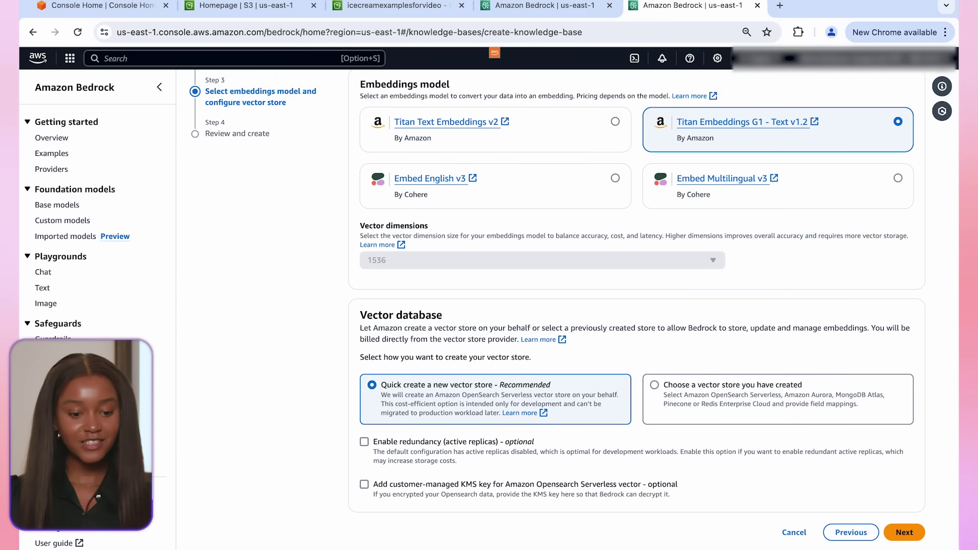
# - Review the settings and create the knowledge-base-quick-start-uesb7 knowledge base
pyautogui.click(904, 532)
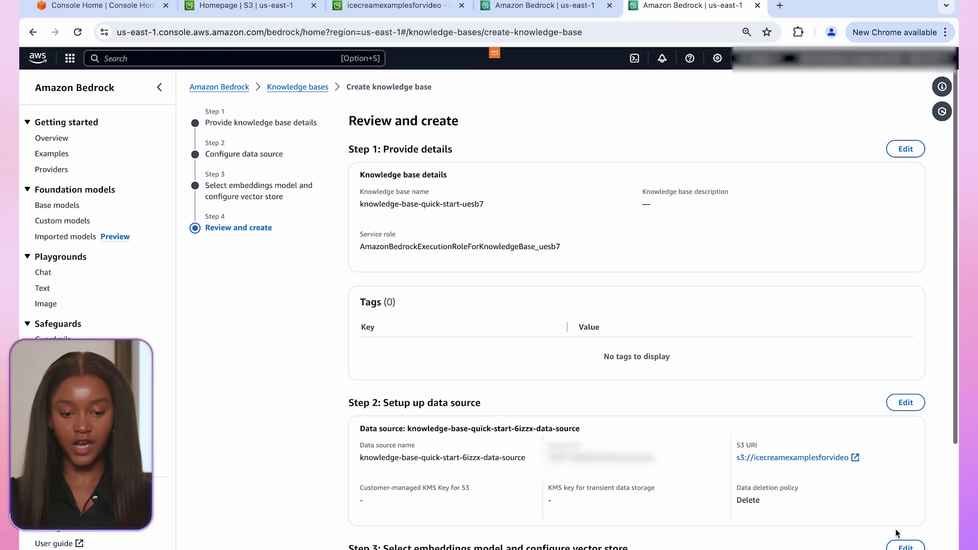
pyautogui.scroll(-2, 653, 307)
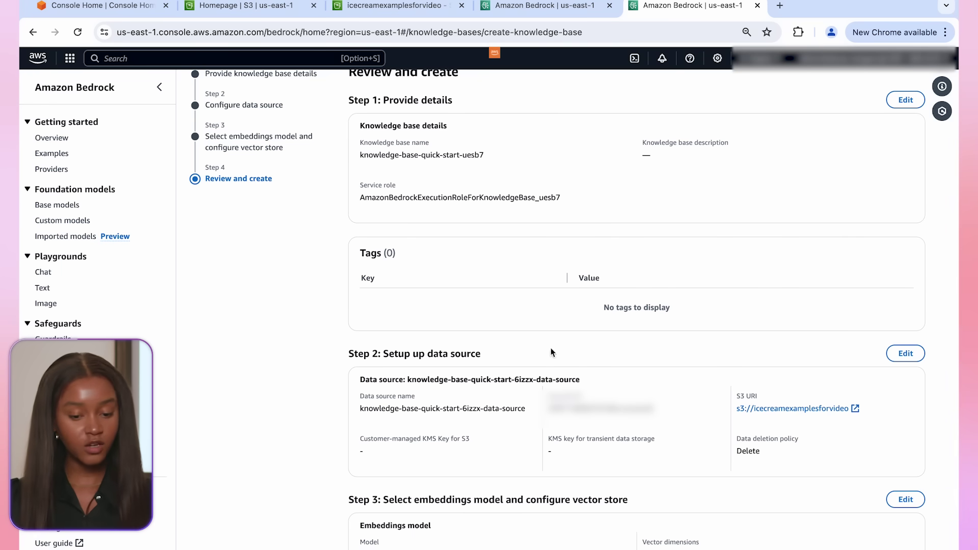
pyautogui.scroll(-1, 547, 413)
pyautogui.scroll(-3, 547, 412)
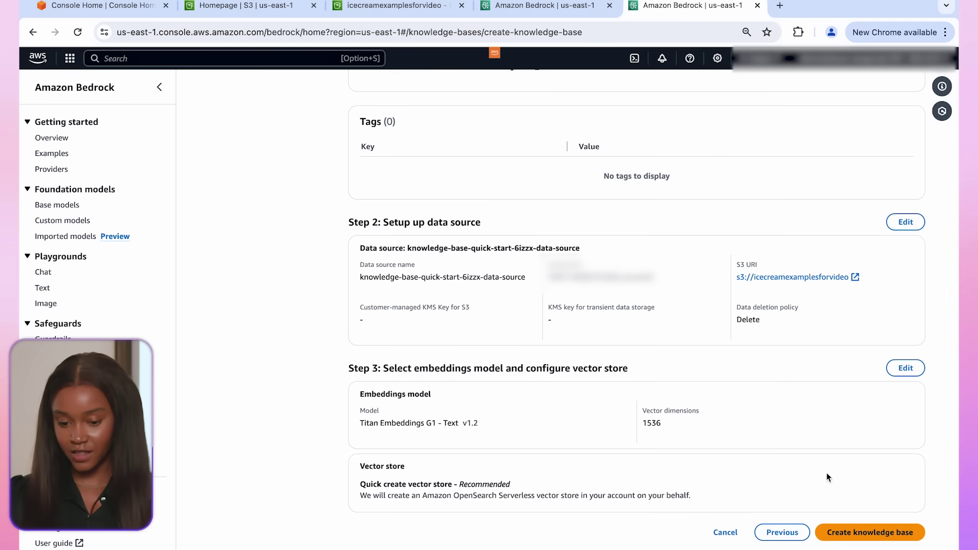
pyautogui.click(854, 530)
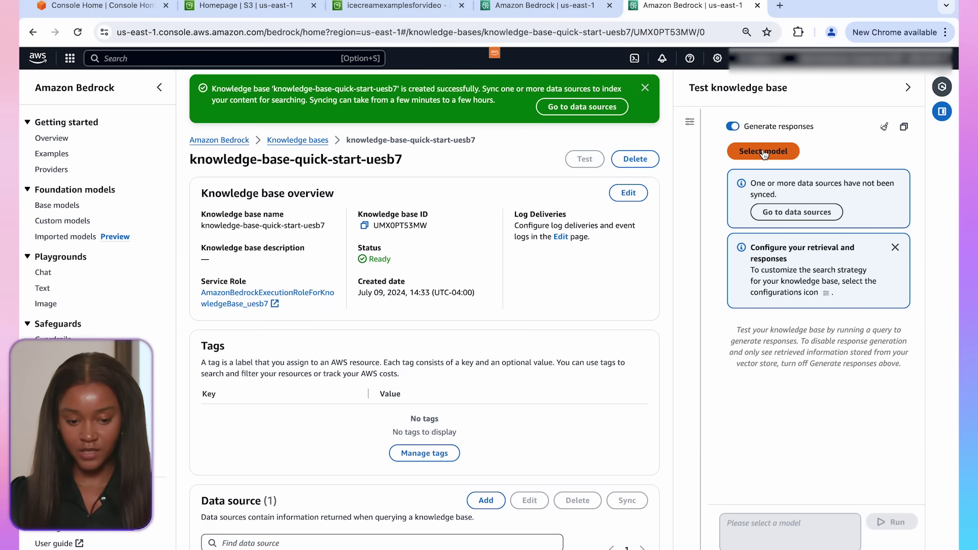
# - Open the response model picker in the knowledge base test panel
pyautogui.click(763, 153)
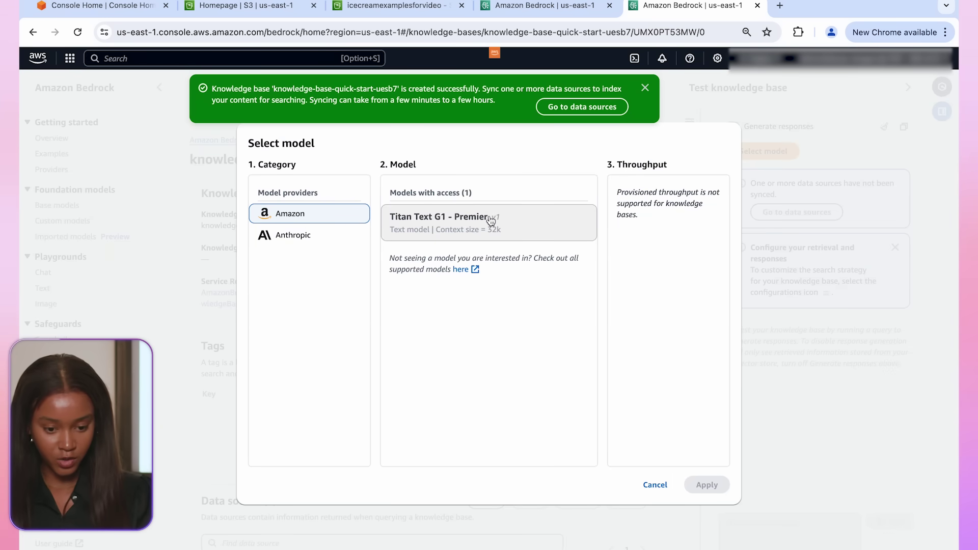
# - Apply Anthropic Claude Instant v1.2 with on-demand throughput as the test model
pyautogui.click(320, 241)
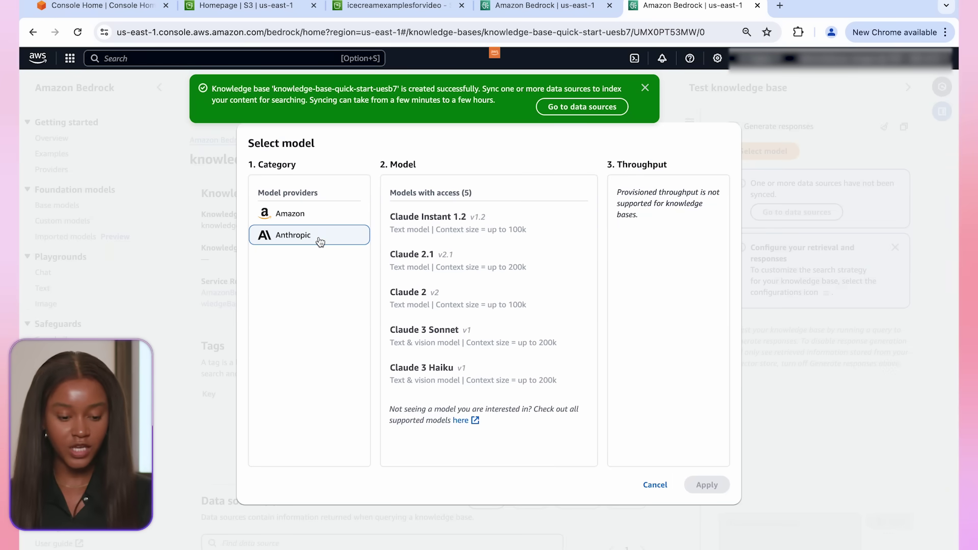
pyautogui.click(446, 229)
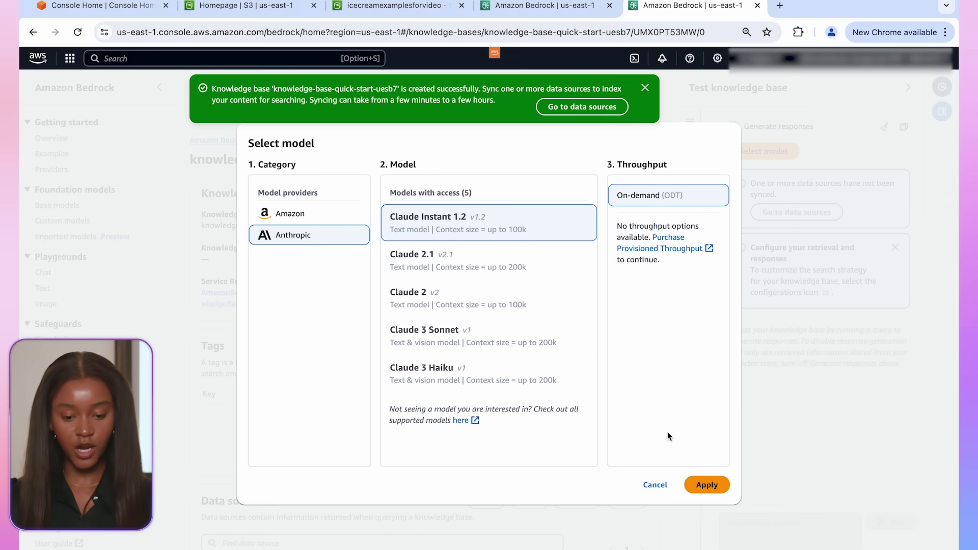
pyautogui.click(707, 486)
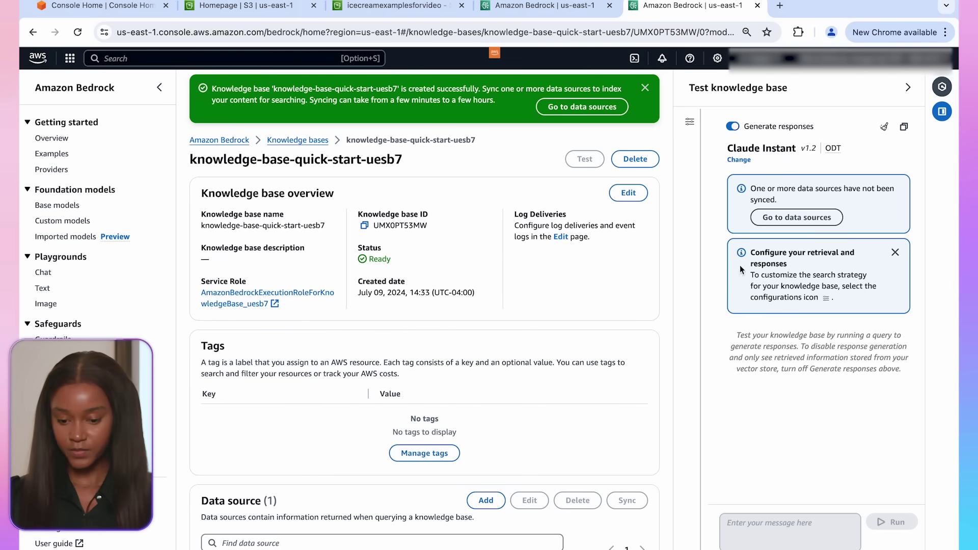
# - Sync the ice cream S3 data source and expand the knowledge base test to full page
pyautogui.click(797, 217)
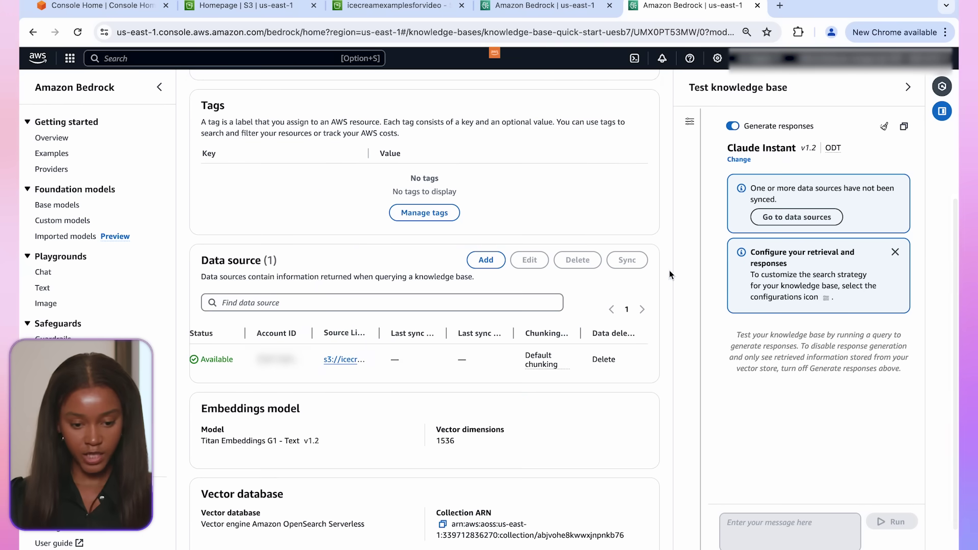
pyautogui.scroll(-1, 531, 384)
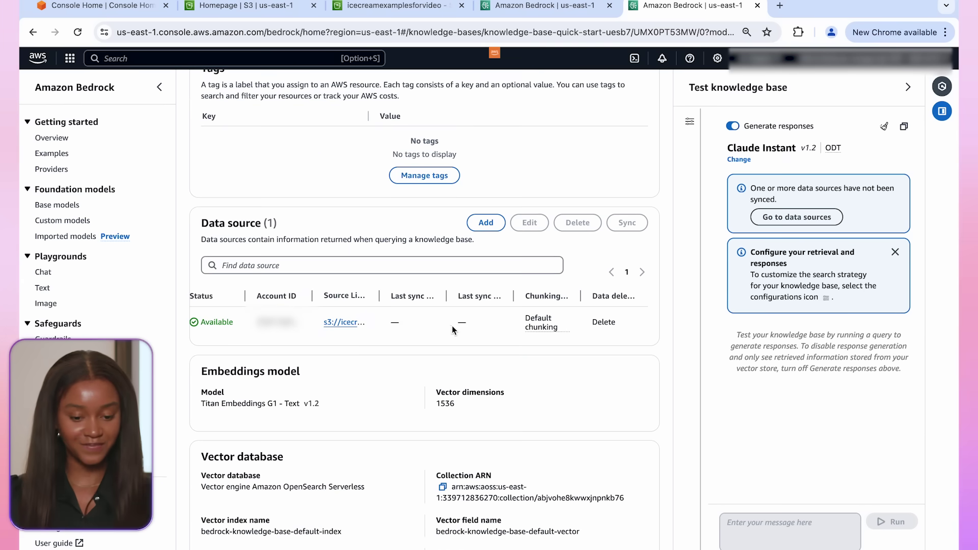
pyautogui.hscroll(-3, 455, 331)
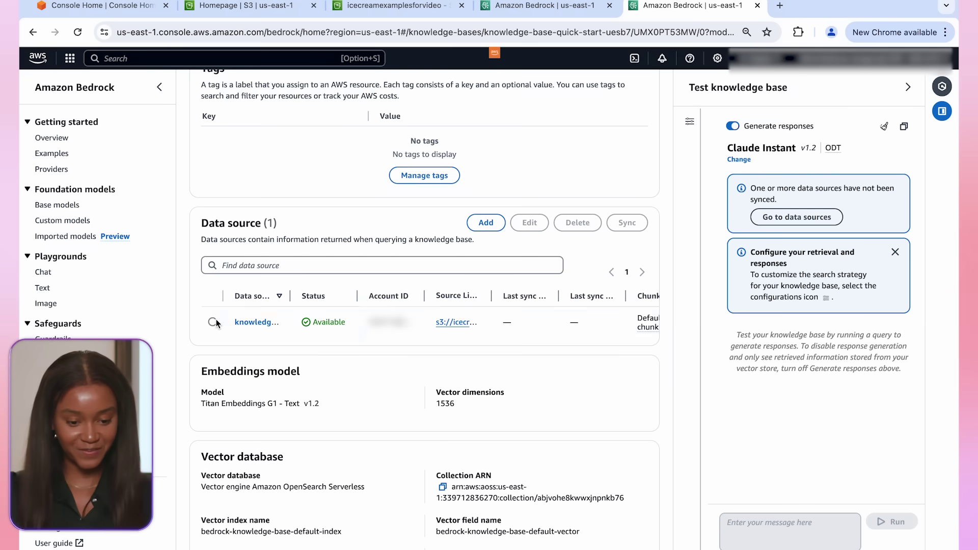
pyautogui.click(214, 321)
pyautogui.click(622, 227)
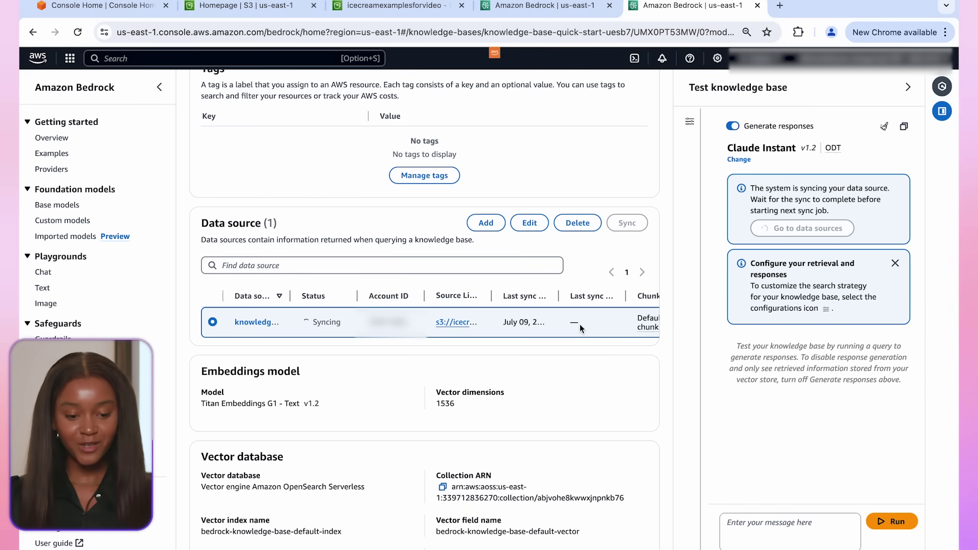
pyautogui.click(690, 121)
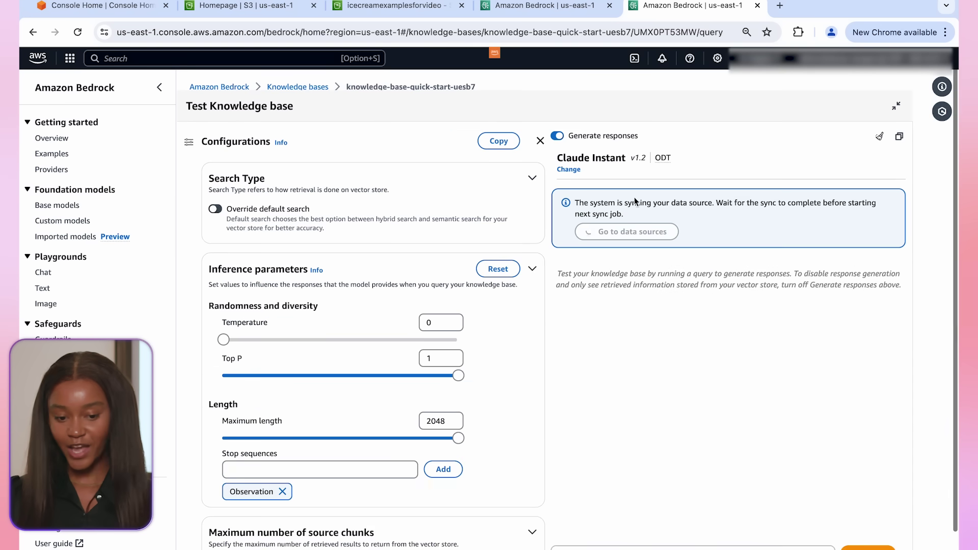
pyautogui.scroll(-2, 596, 354)
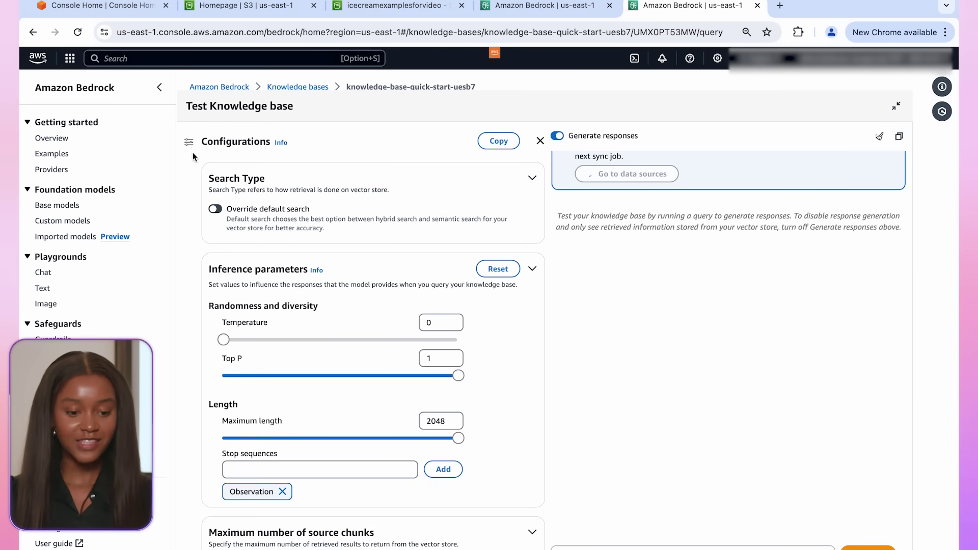
pyautogui.scroll(-2, 300, 292)
pyautogui.scroll(-3, 299, 292)
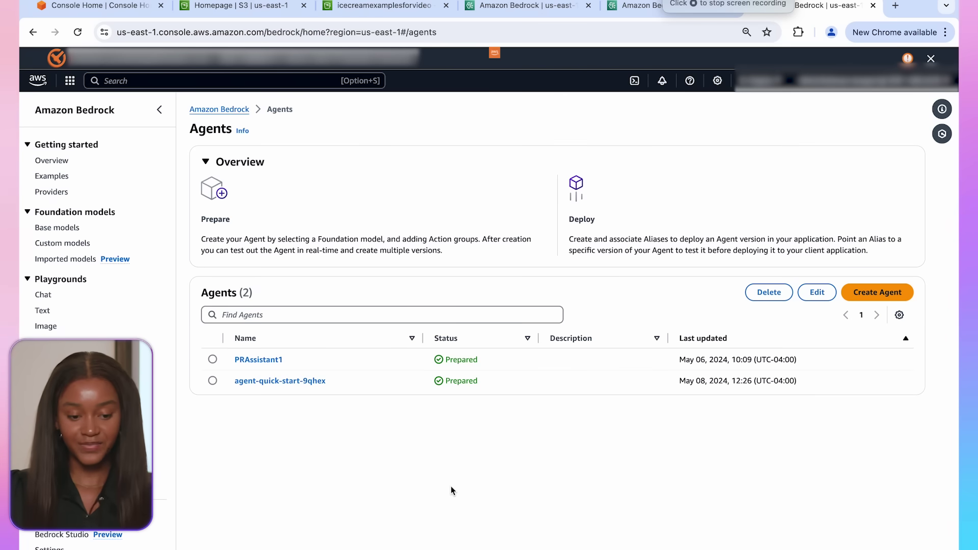
# - Create a new Bedrock agent named icecreamagent, opening its builder with Claude V2.1 preselected
pyautogui.click(856, 296)
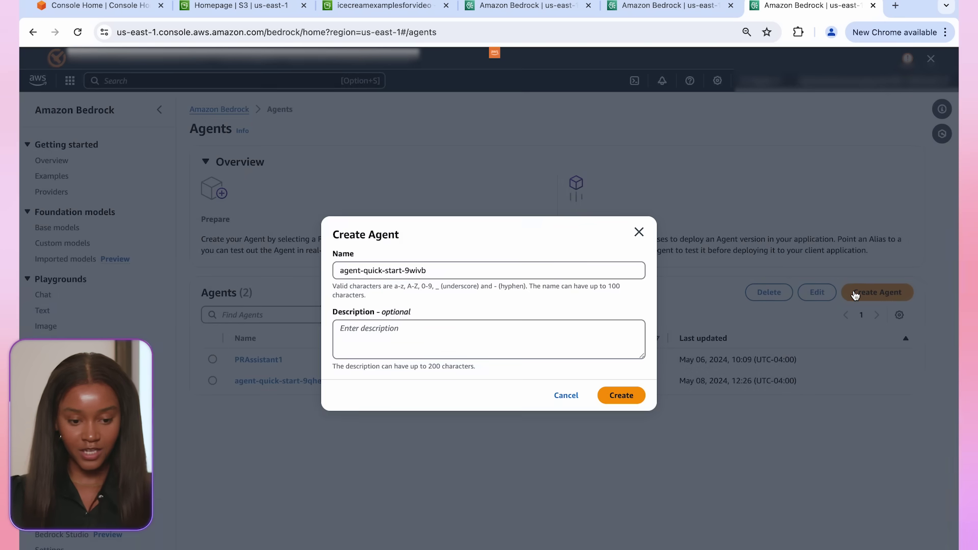
pyautogui.click(521, 269)
pyautogui.press('super+a')
pyautogui.write('I')
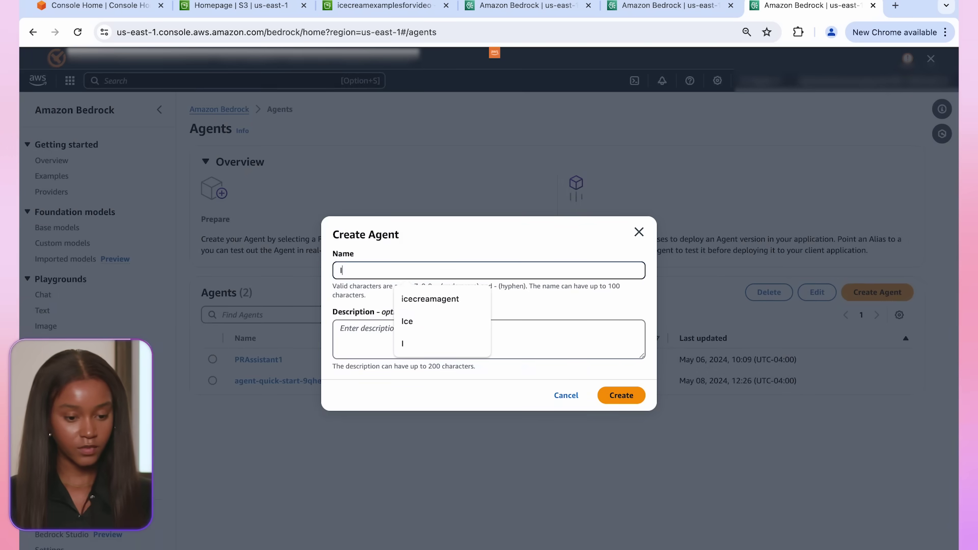
pyautogui.click(430, 298)
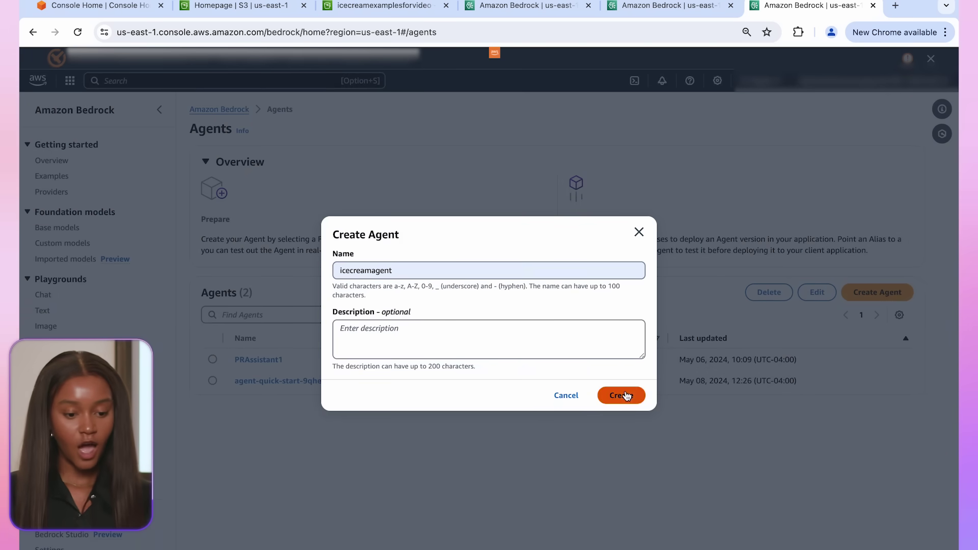
pyautogui.click(622, 395)
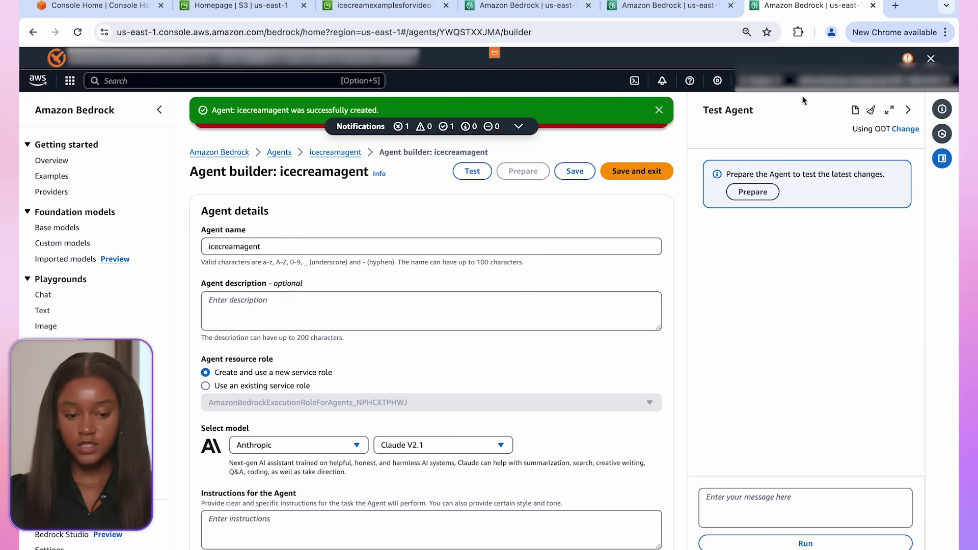
pyautogui.scroll(-3, 364, 336)
pyautogui.scroll(-2, 364, 335)
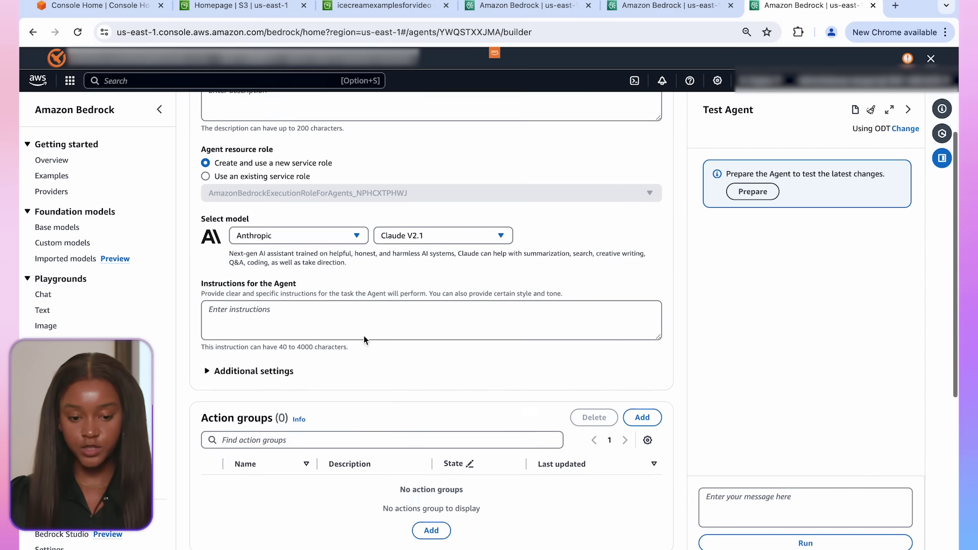
# - Change the agent's model provider to Amazon with Titan Text G1 - Premier as the model
pyautogui.click(291, 234)
pyautogui.click(305, 310)
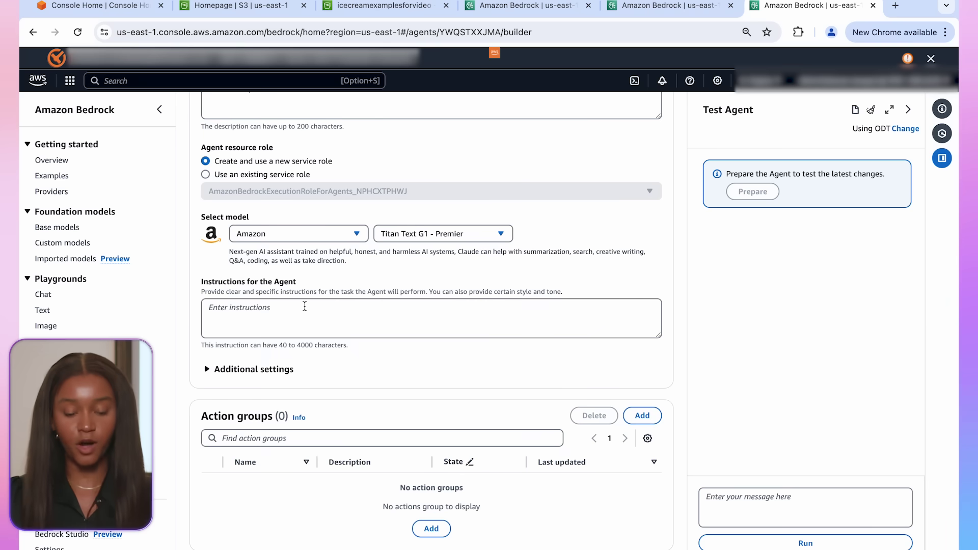
pyautogui.click(485, 238)
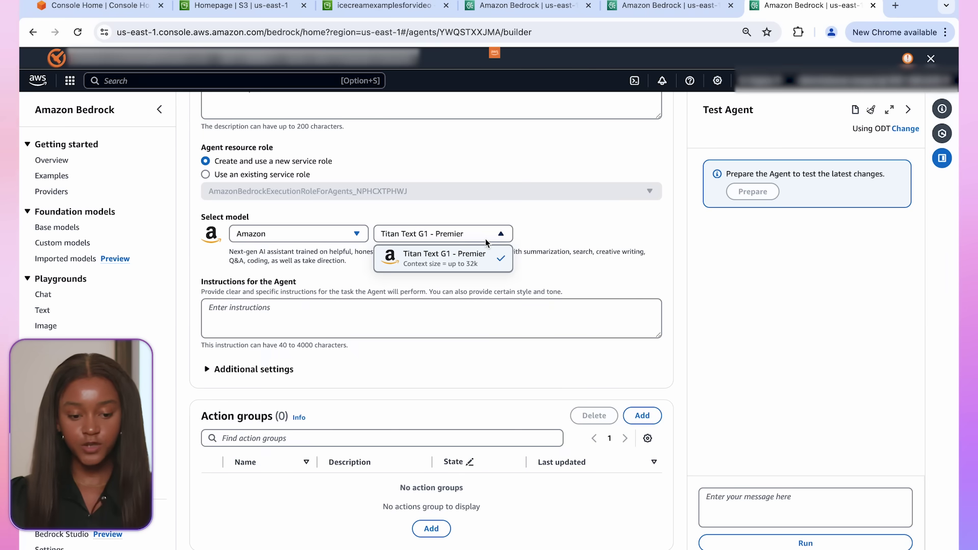
pyautogui.click(589, 237)
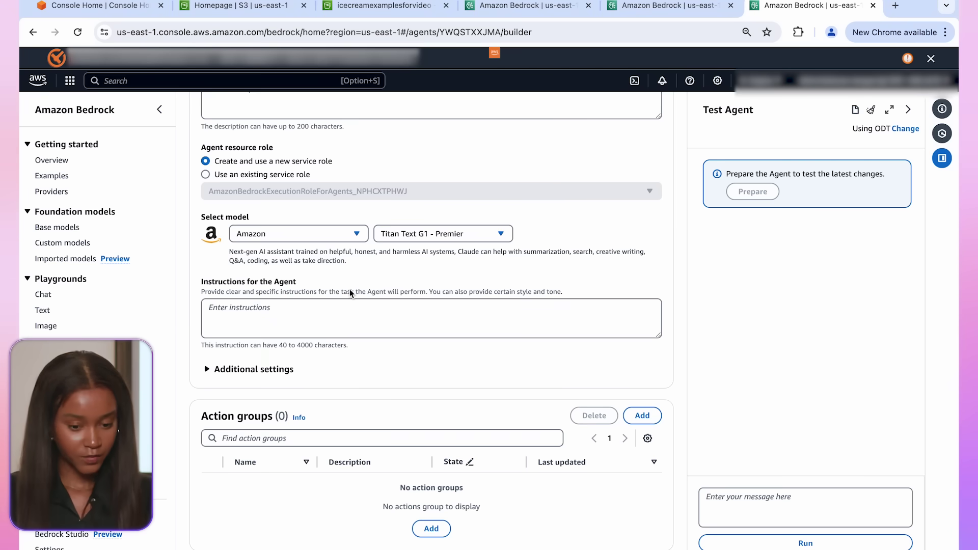
pyautogui.click(350, 318)
# - Paste instructions to ask the favorite color and recommend a flavor, then save
pyautogui.write('Ask the user their favorite color and use it to recommend ice cream flavor')
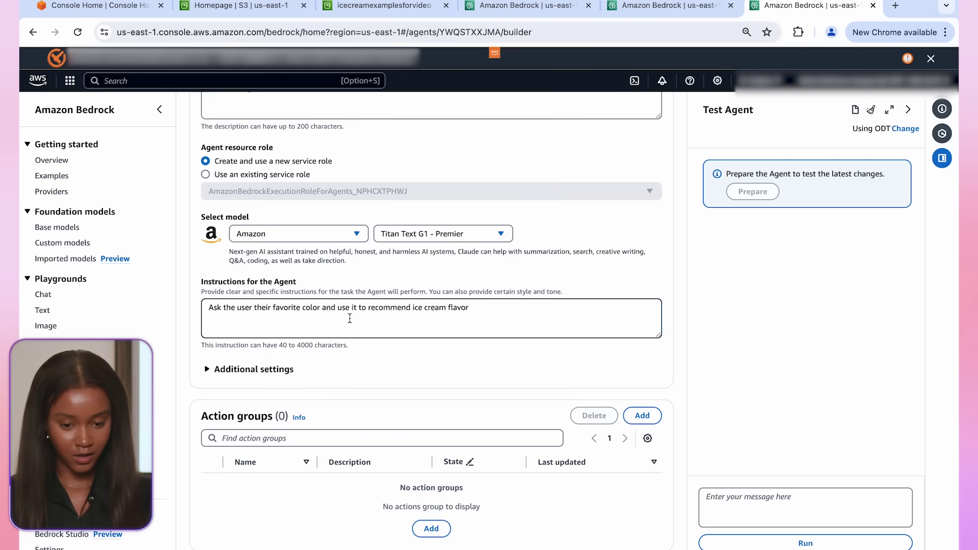
pyautogui.scroll(-4, 341, 383)
pyautogui.scroll(-4, 340, 375)
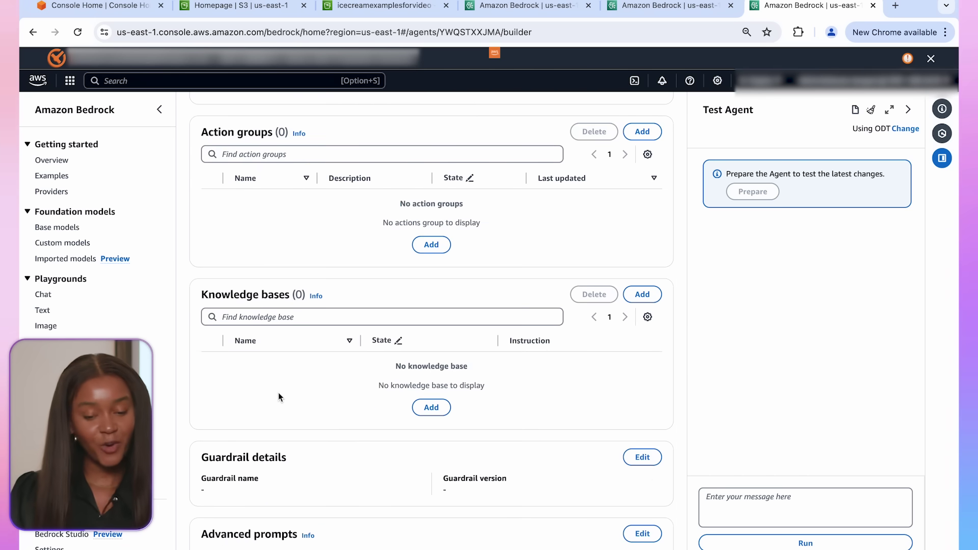
pyautogui.scroll(1, 278, 392)
pyautogui.scroll(5, 278, 392)
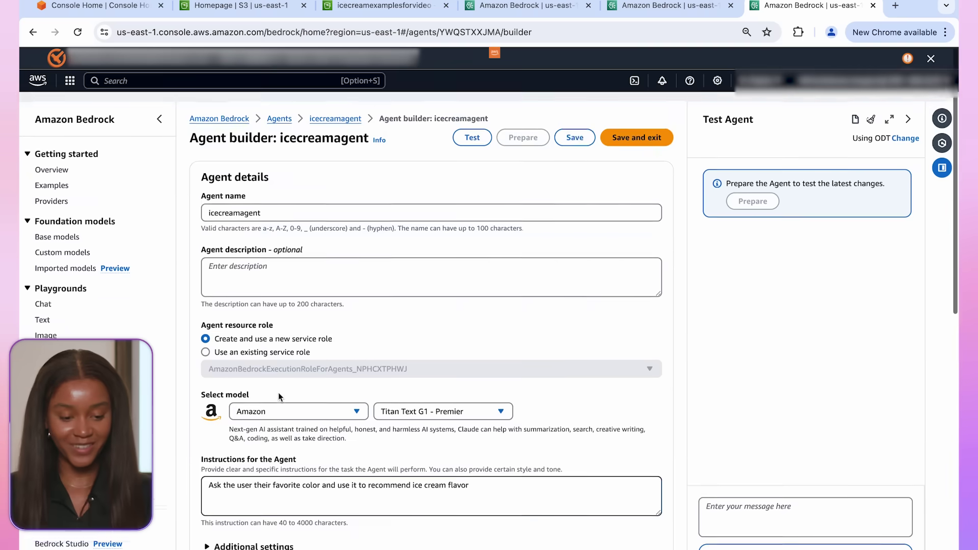
pyautogui.click(572, 129)
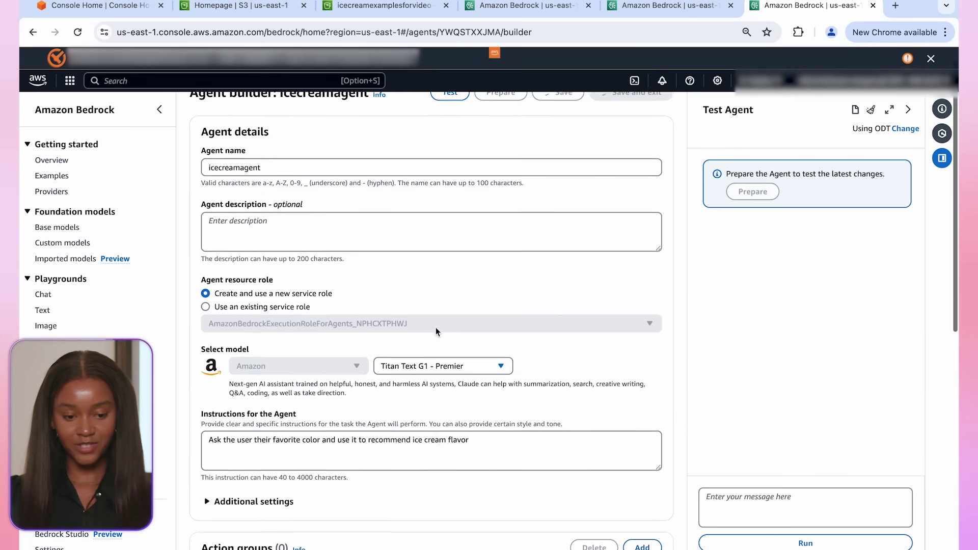
pyautogui.scroll(-4, 436, 327)
pyautogui.scroll(-4, 436, 327)
pyautogui.scroll(-2, 435, 327)
pyautogui.scroll(1, 435, 327)
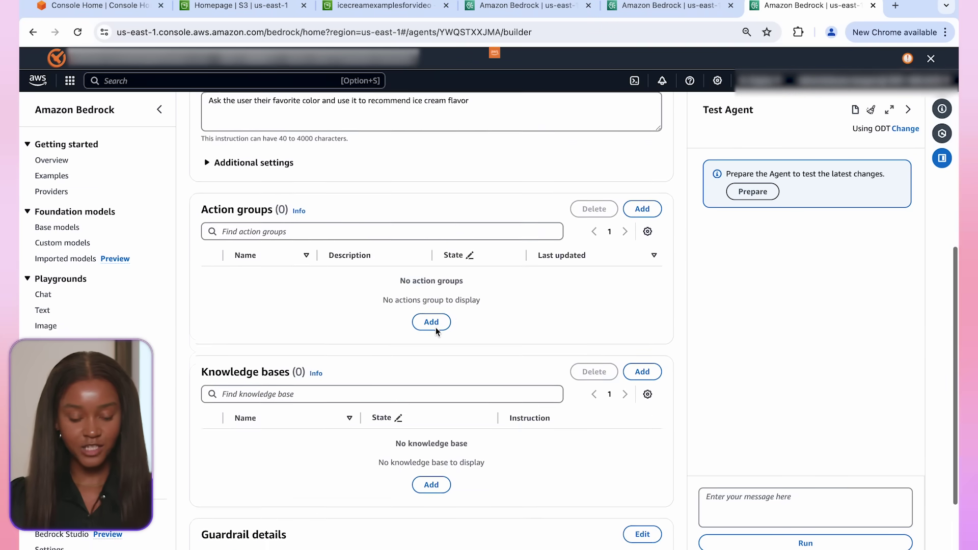
pyautogui.scroll(-2, 436, 327)
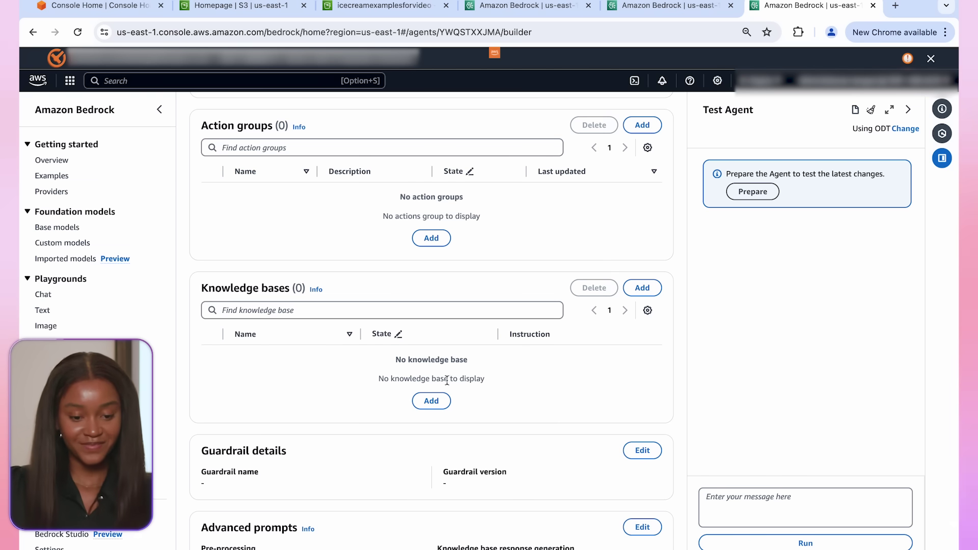
pyautogui.click(432, 400)
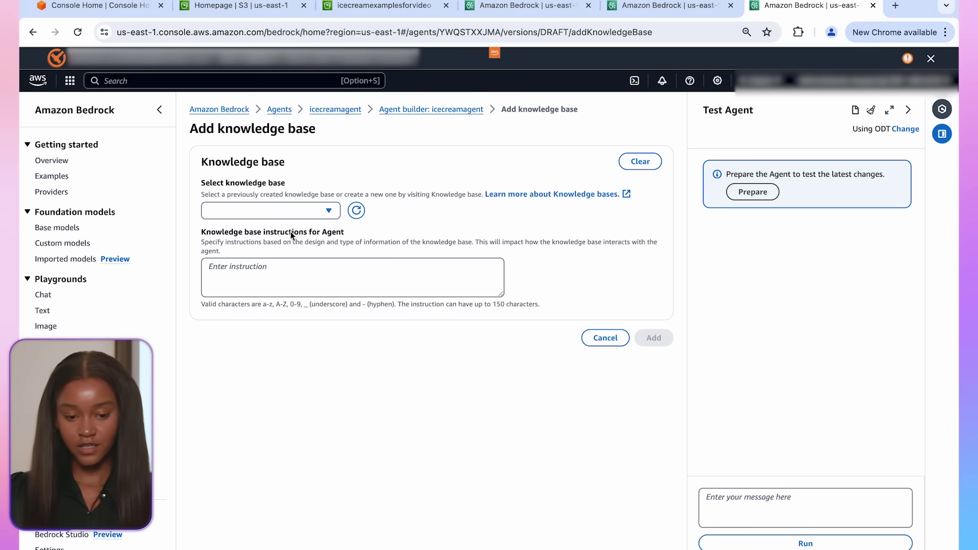
# - Link knowledge-base-quick-start-uesb7 to icecreamagent
pyautogui.click(311, 211)
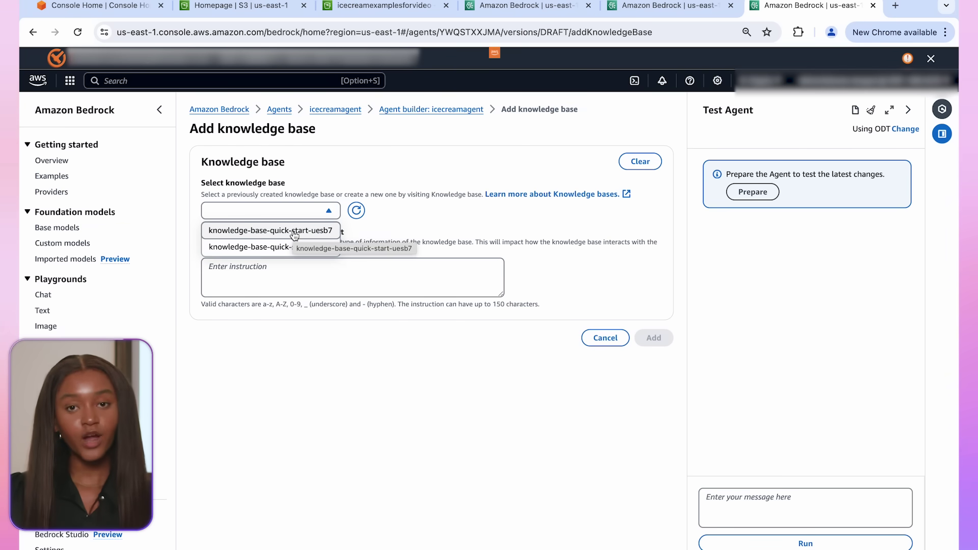
pyautogui.click(270, 230)
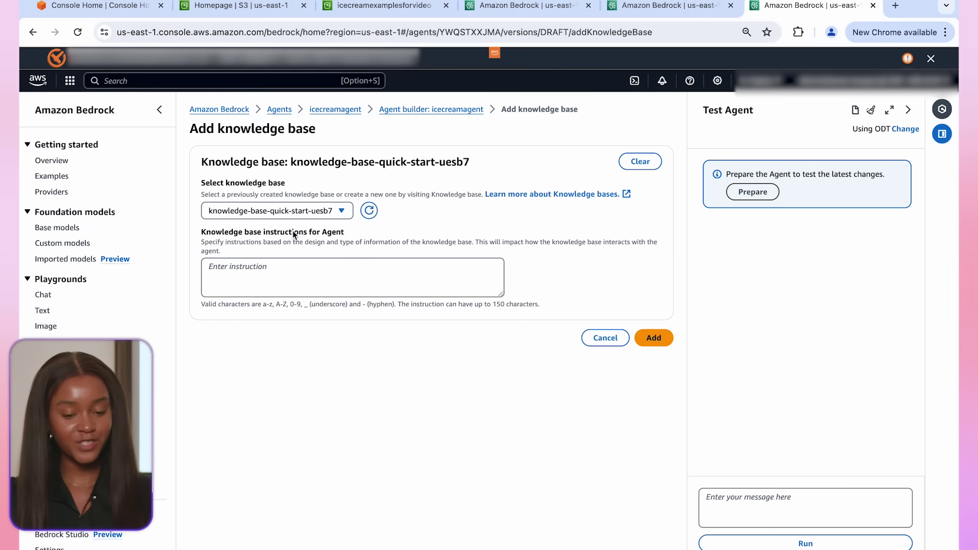
pyautogui.click(318, 267)
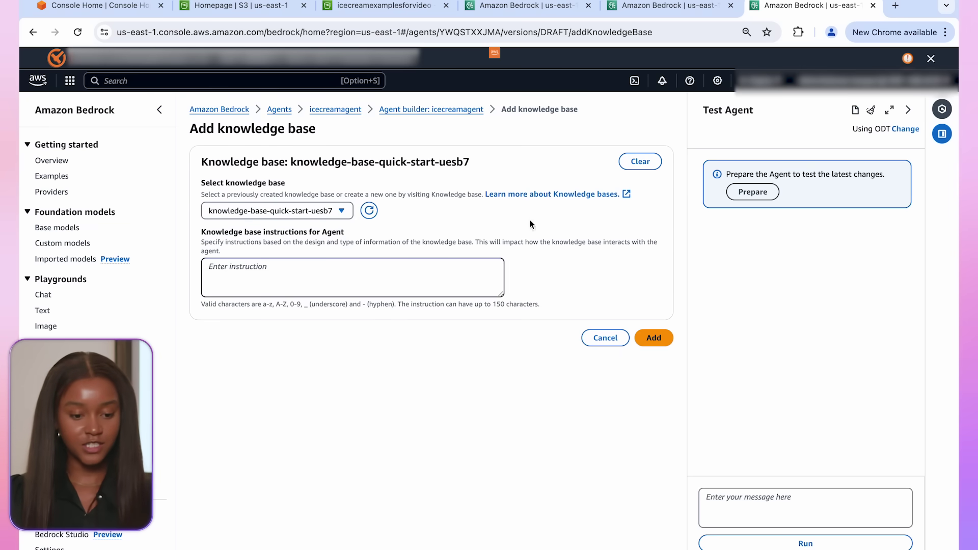
pyautogui.click(654, 337)
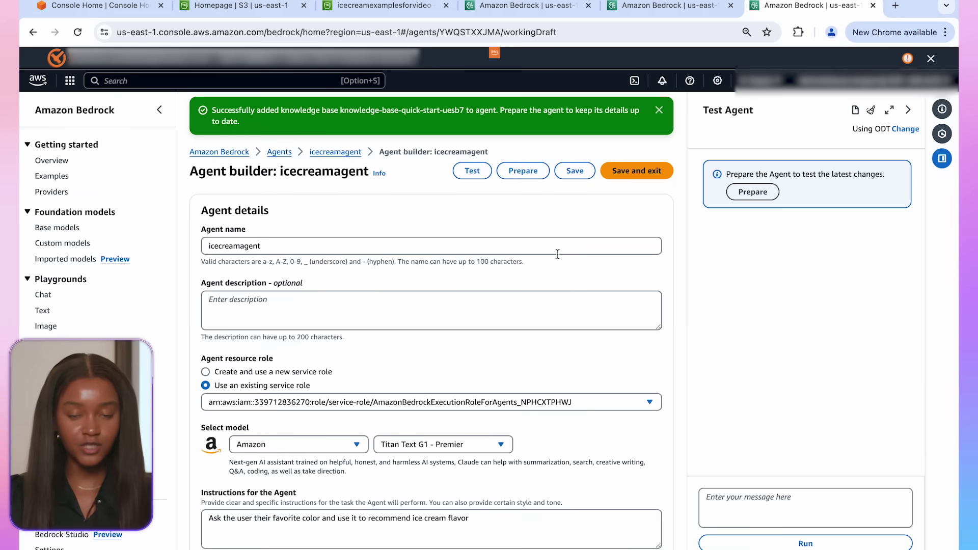
pyautogui.scroll(-2, 557, 254)
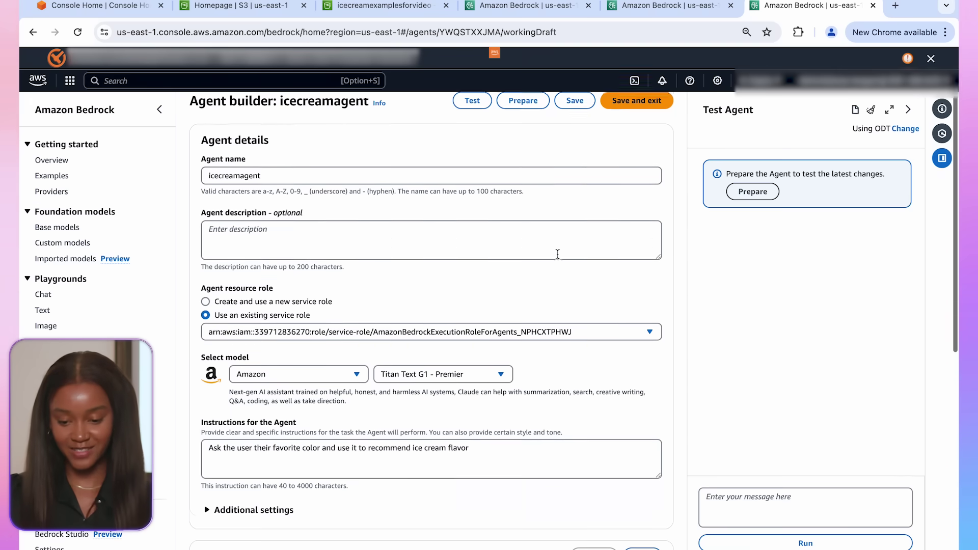
pyautogui.scroll(-2, 557, 254)
pyautogui.scroll(-1, 557, 253)
pyautogui.scroll(-5, 466, 403)
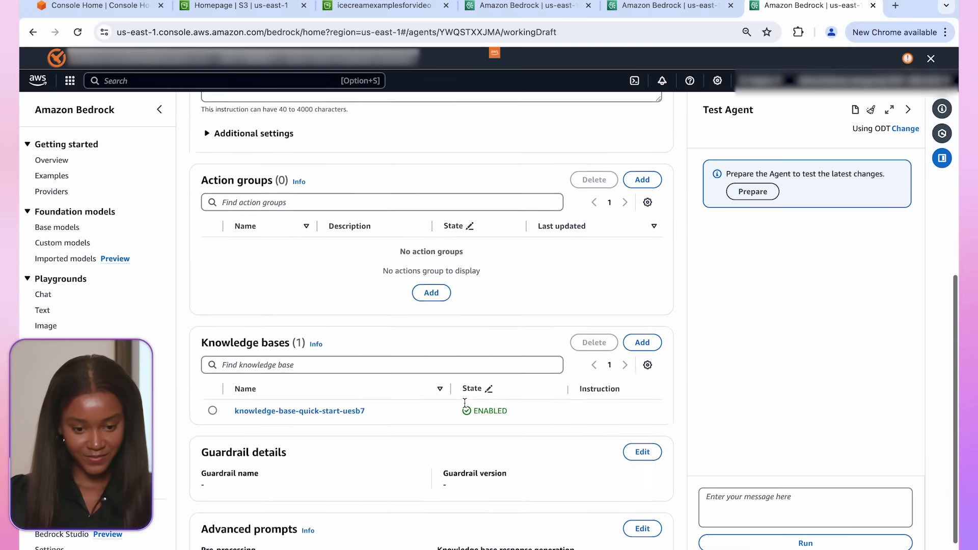
pyautogui.scroll(-1, 465, 403)
# - Save the advanced prompts and agent settings, then prepare icecreamagent
pyautogui.click(641, 459)
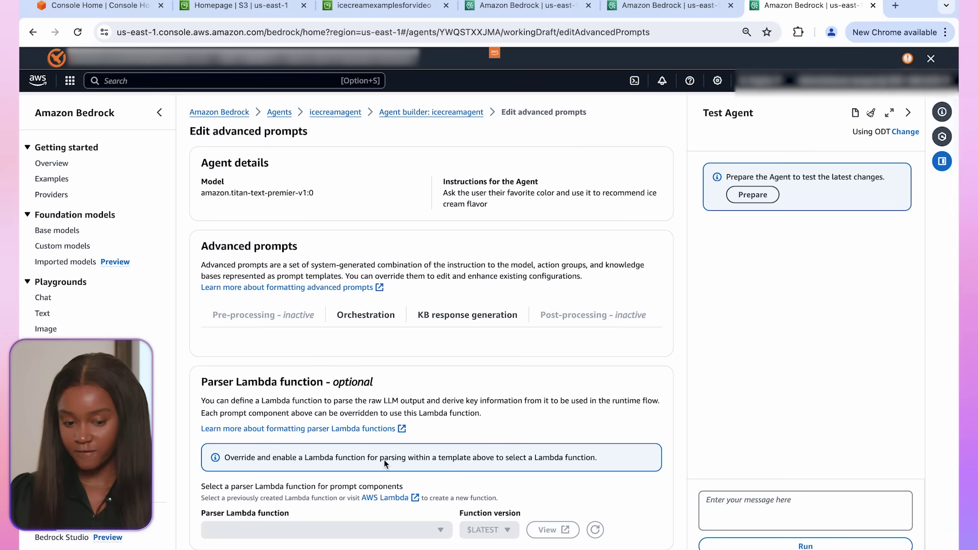
pyautogui.scroll(-1, 385, 463)
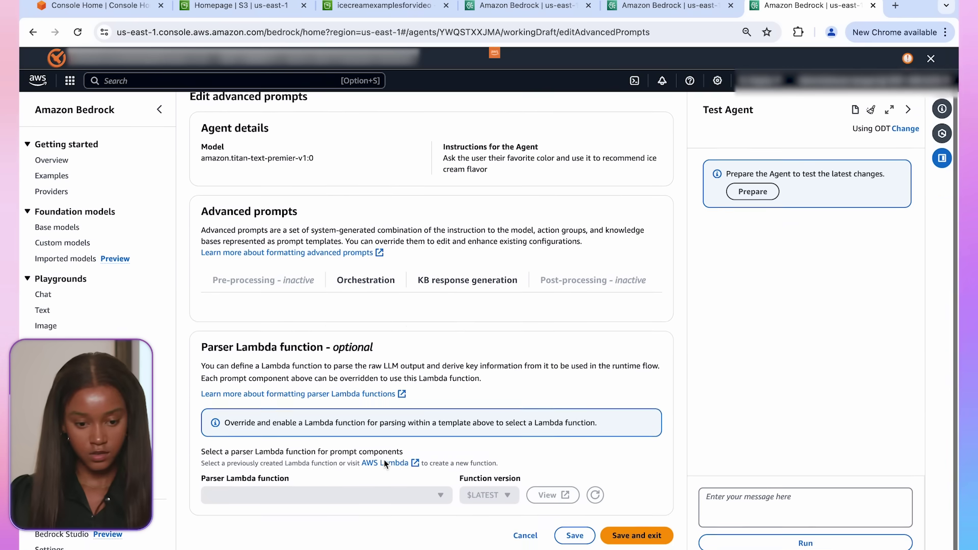
pyautogui.scroll(1, 384, 463)
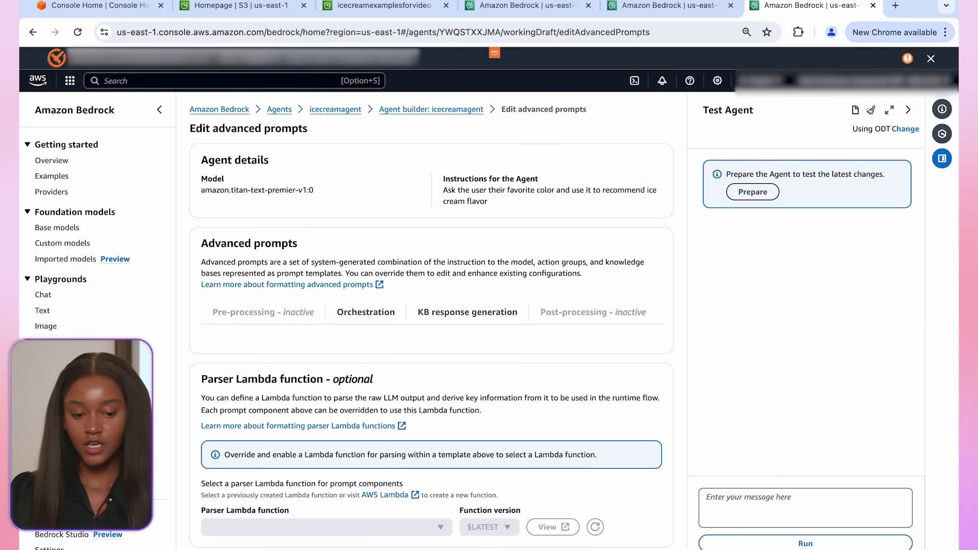
pyautogui.scroll(-1, 535, 451)
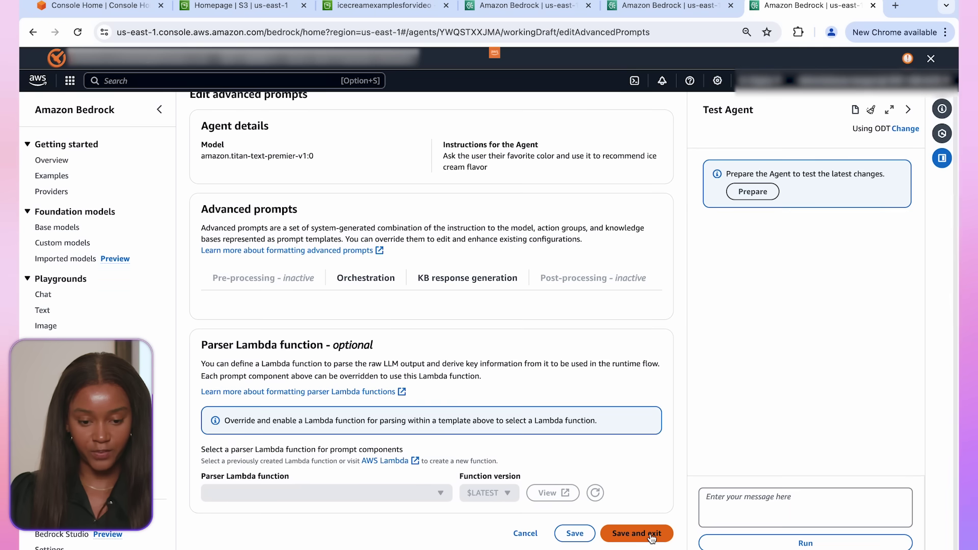
pyautogui.click(651, 535)
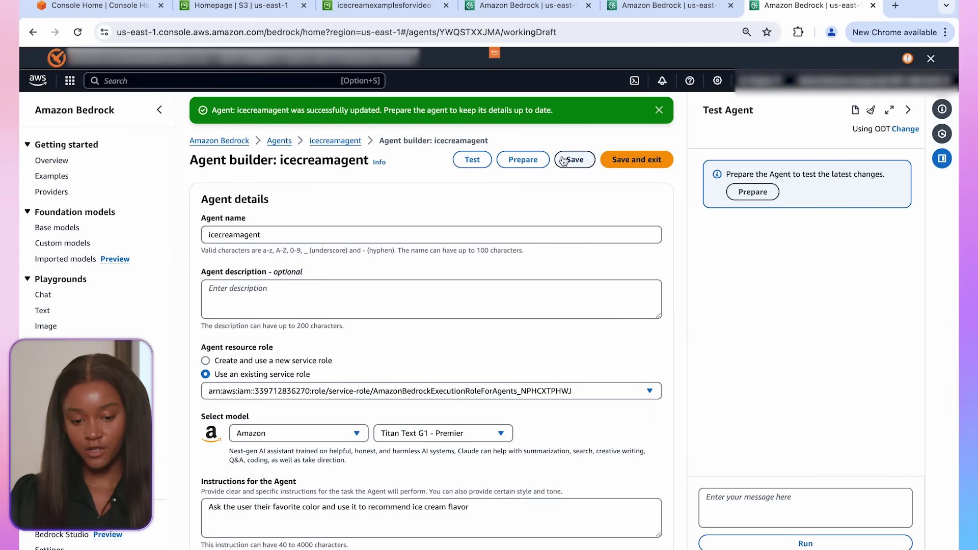
pyautogui.click(569, 160)
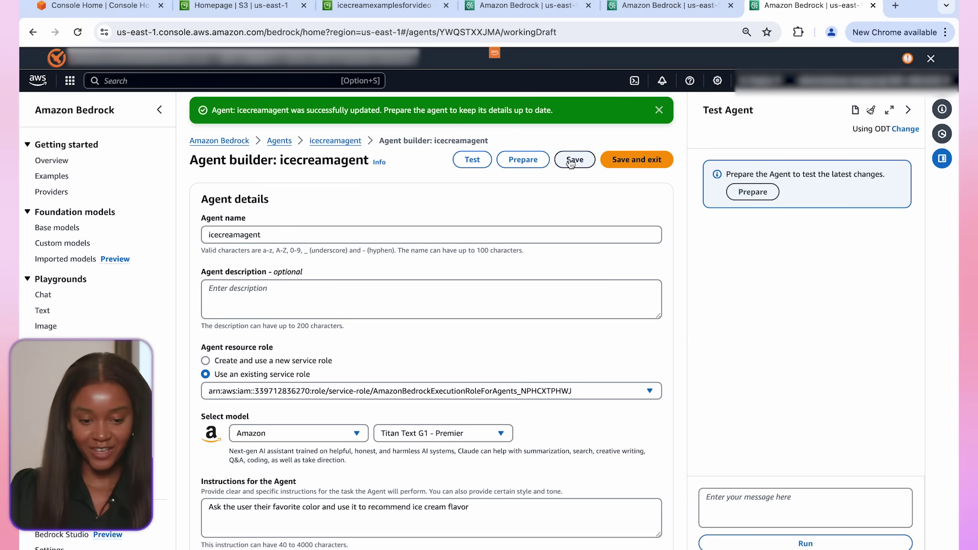
pyautogui.click(524, 160)
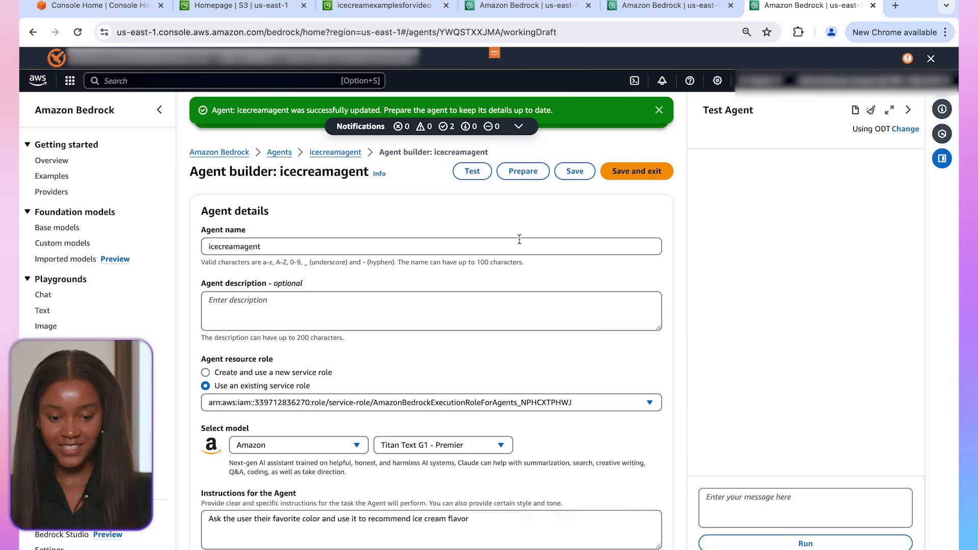
# - Chat 'Hello' and ask about favorite color red, getting Strawberry, then save the agent
pyautogui.click(766, 499)
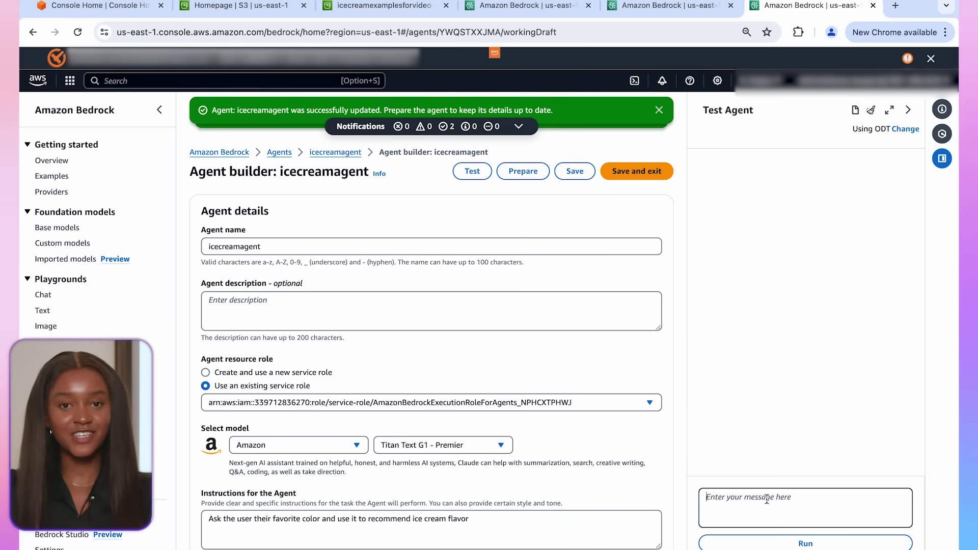
pyautogui.write('Hell')
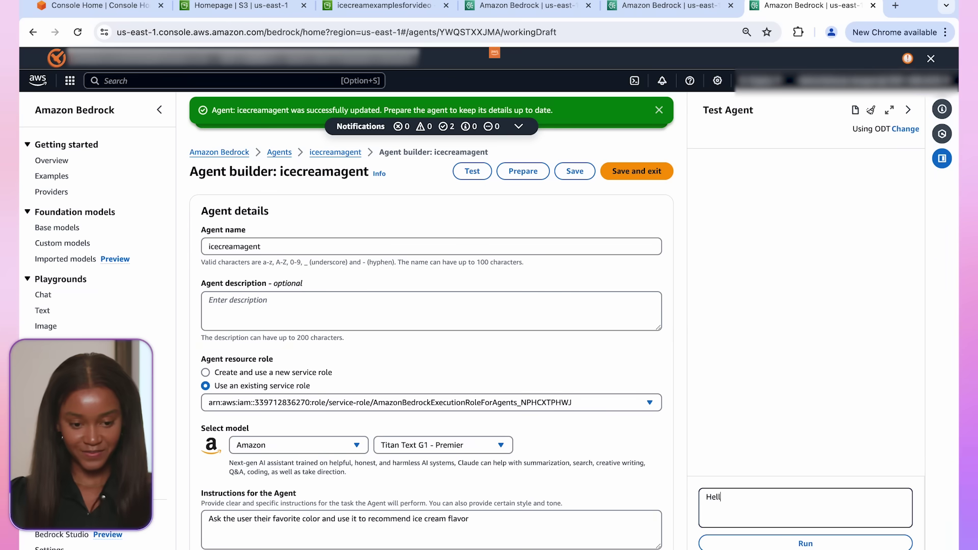
pyautogui.write('o')
pyautogui.press('Return')
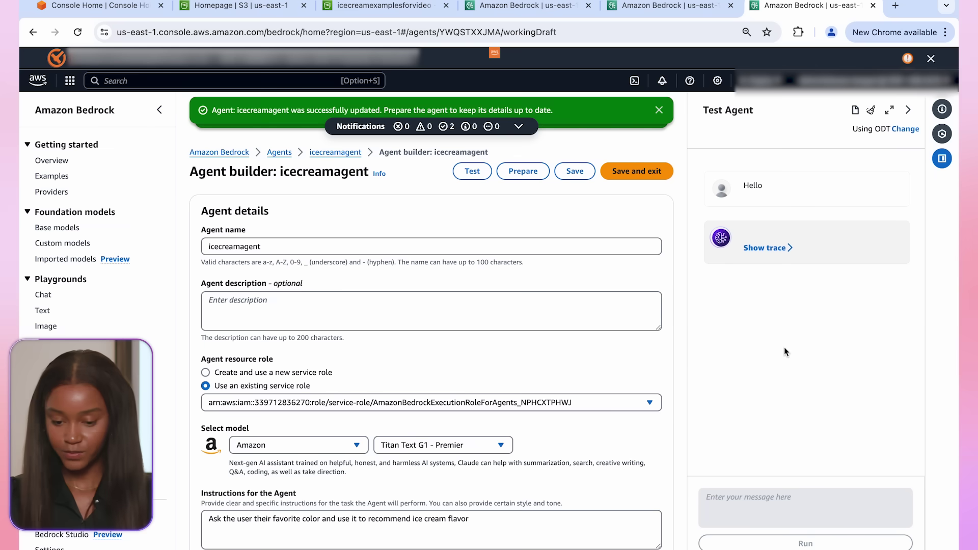
pyautogui.click(760, 504)
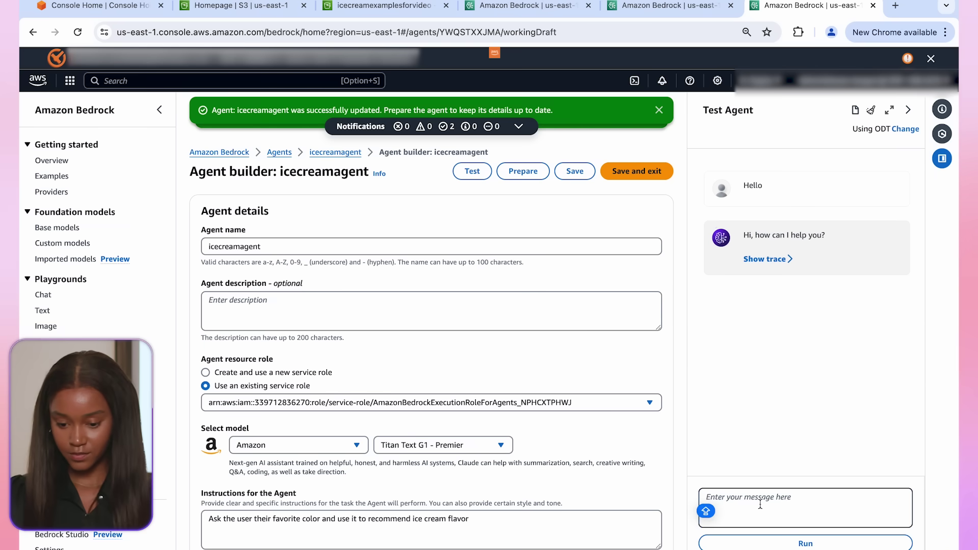
pyautogui.write('My g')
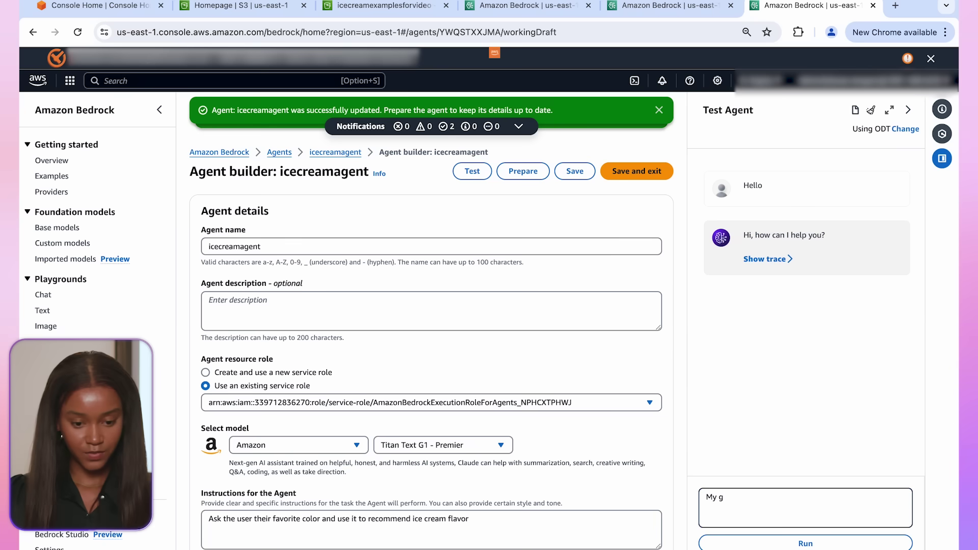
pyautogui.press('BackSpace')
pyautogui.write('favorite coloris red - What ic')
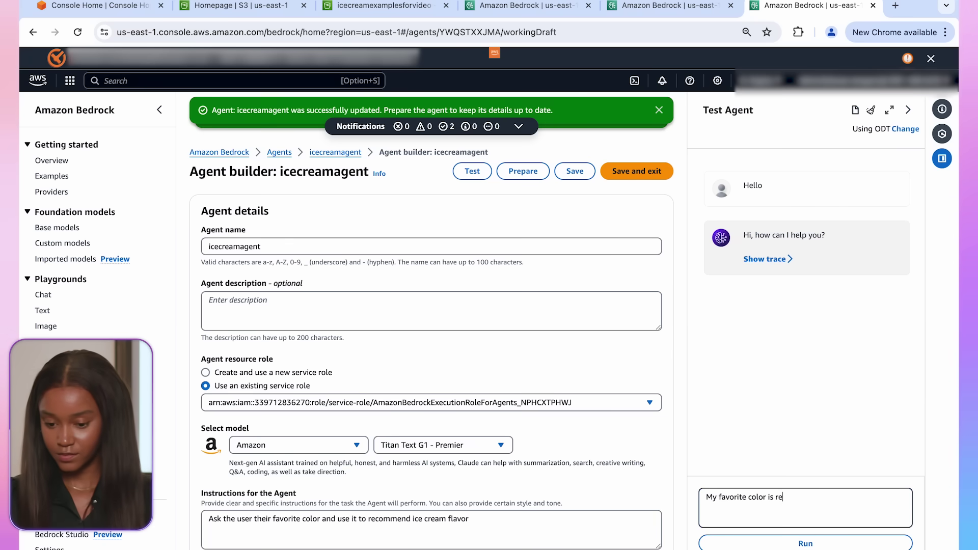
pyautogui.write('am should I get?')
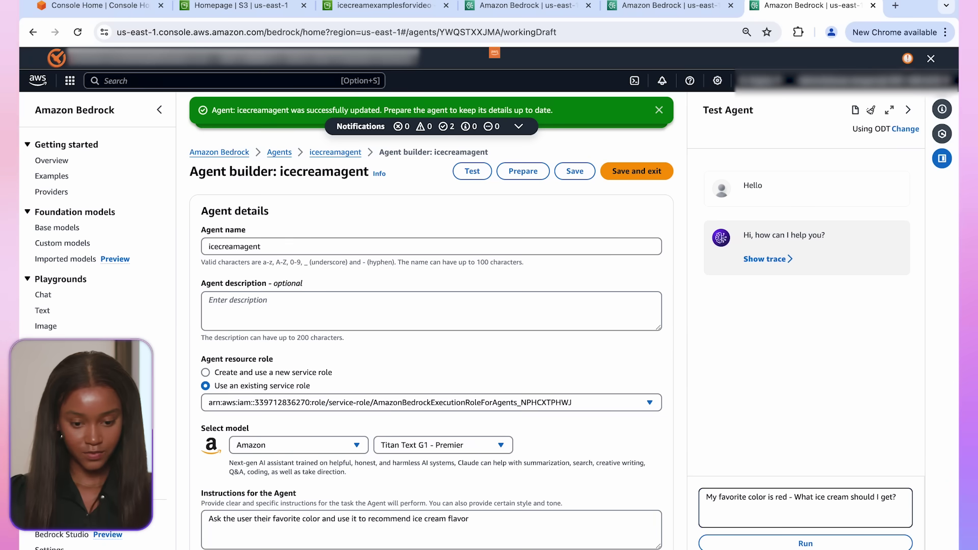
pyautogui.press('Return')
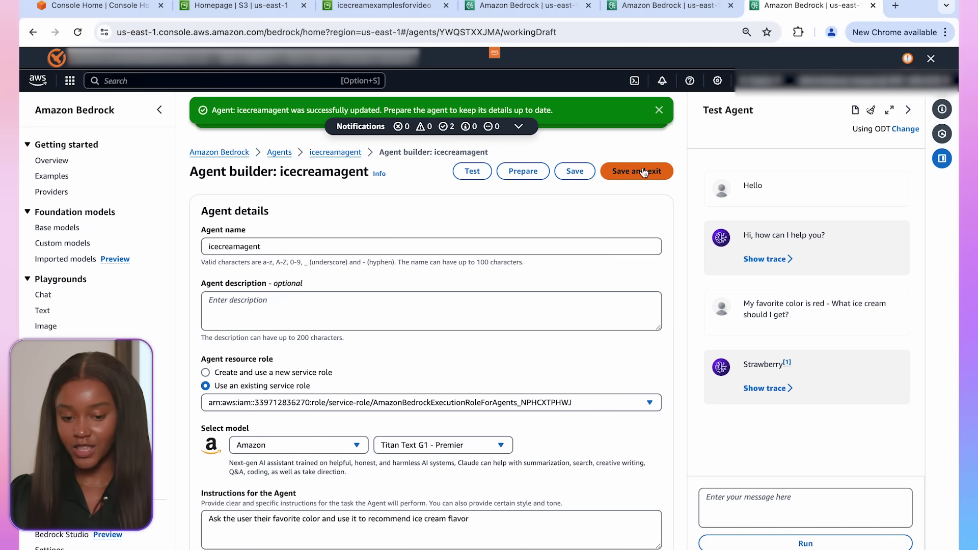
pyautogui.click(643, 171)
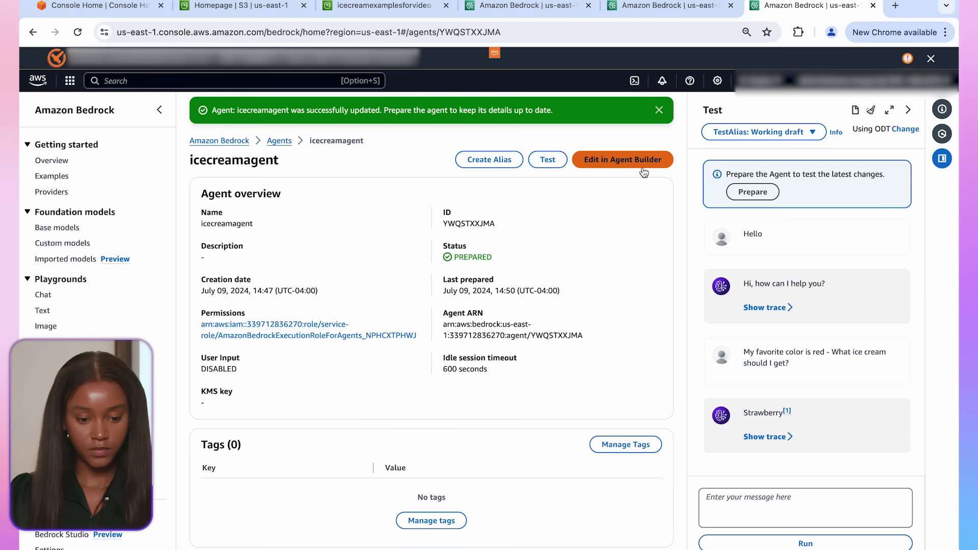
pyautogui.scroll(-1, 523, 359)
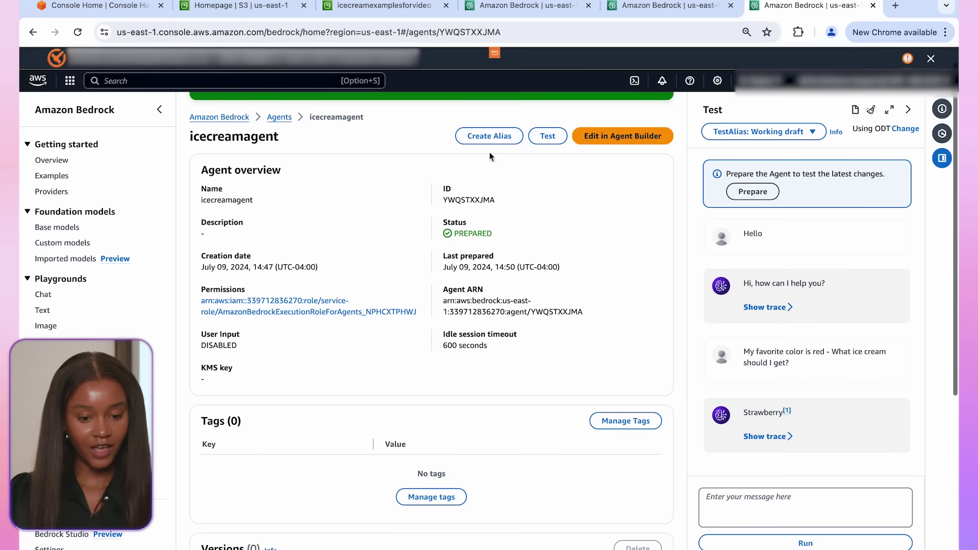
pyautogui.click(489, 136)
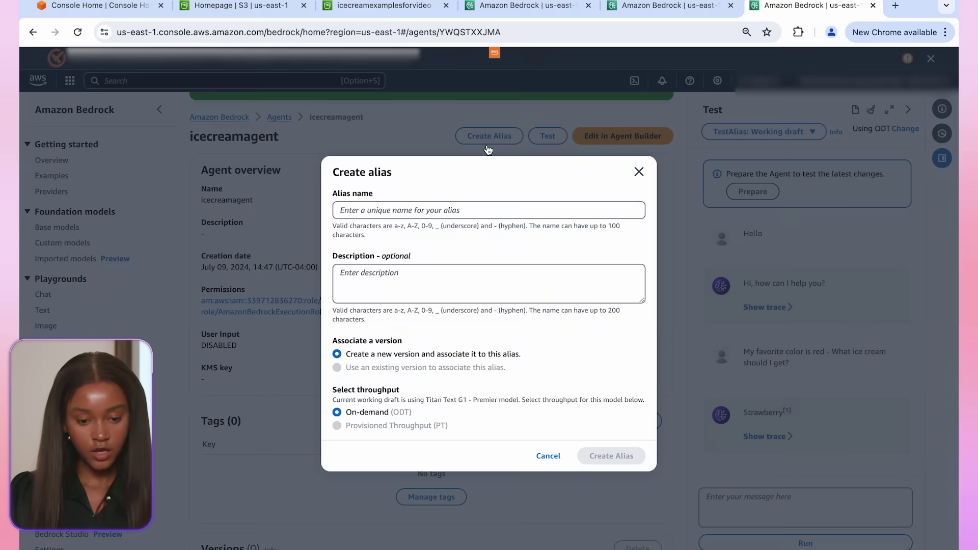
# - Create the IceCream1 alias with a new agent version
pyautogui.click(460, 210)
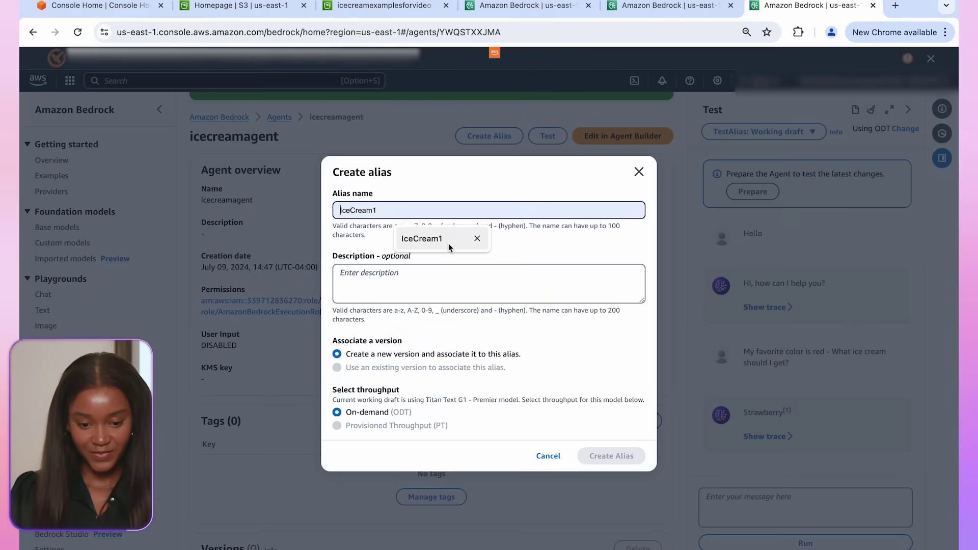
pyautogui.click(448, 243)
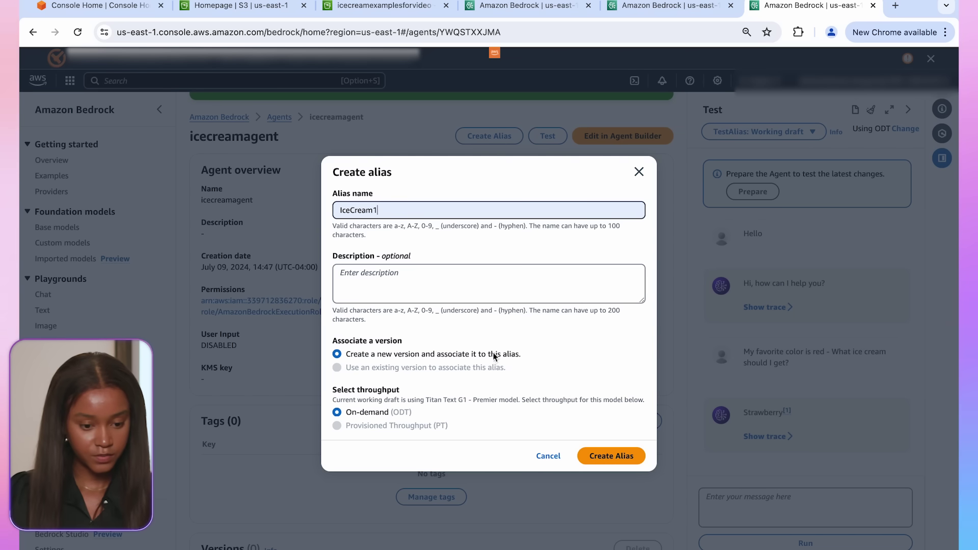
pyautogui.click(609, 456)
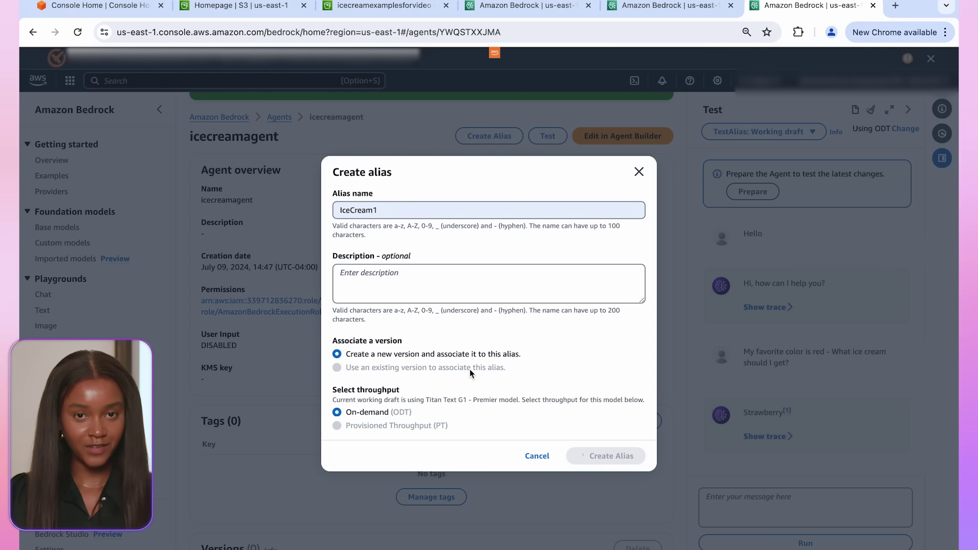